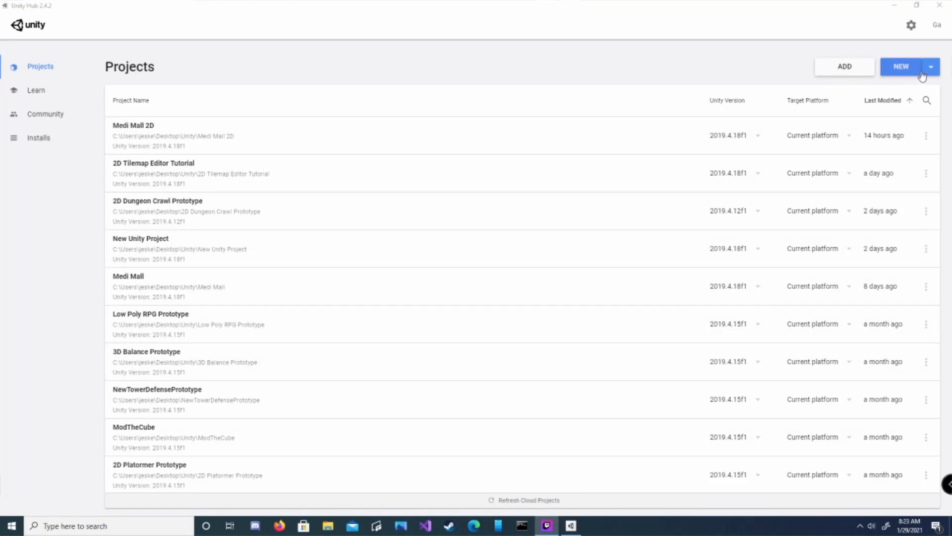
Create a new project with Unity 2019.4.18f1 using the 2D template, named 2D Tutorial Series.
click(931, 70)
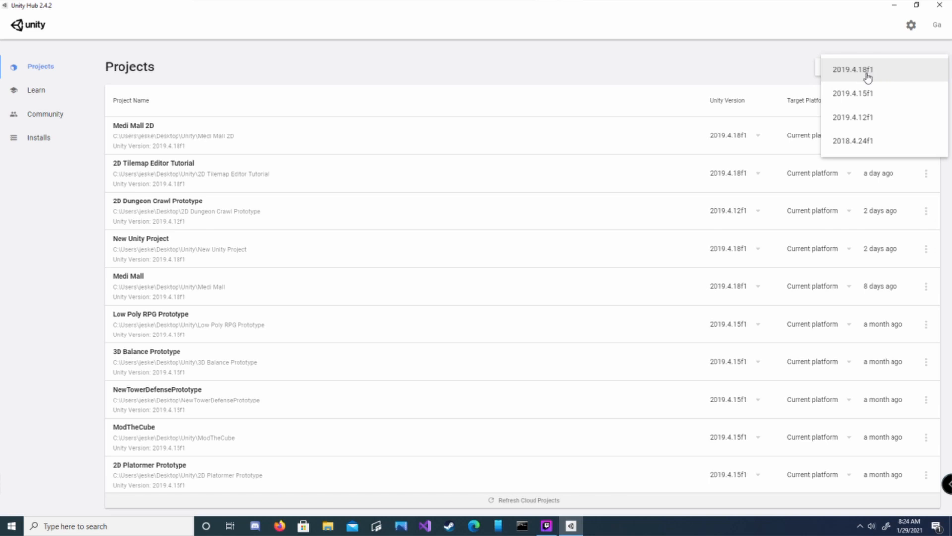
click(884, 78)
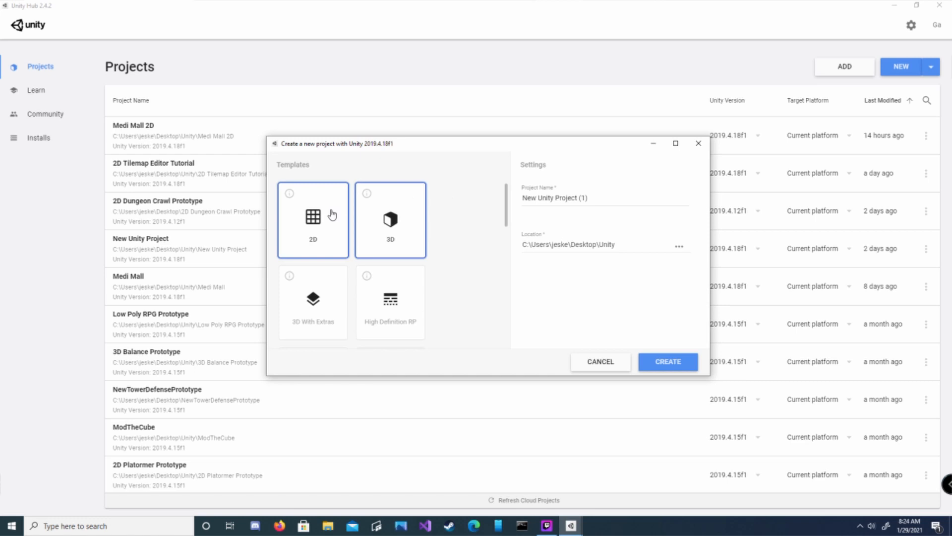
click(332, 215)
click(599, 194)
drag(601, 194, 504, 189)
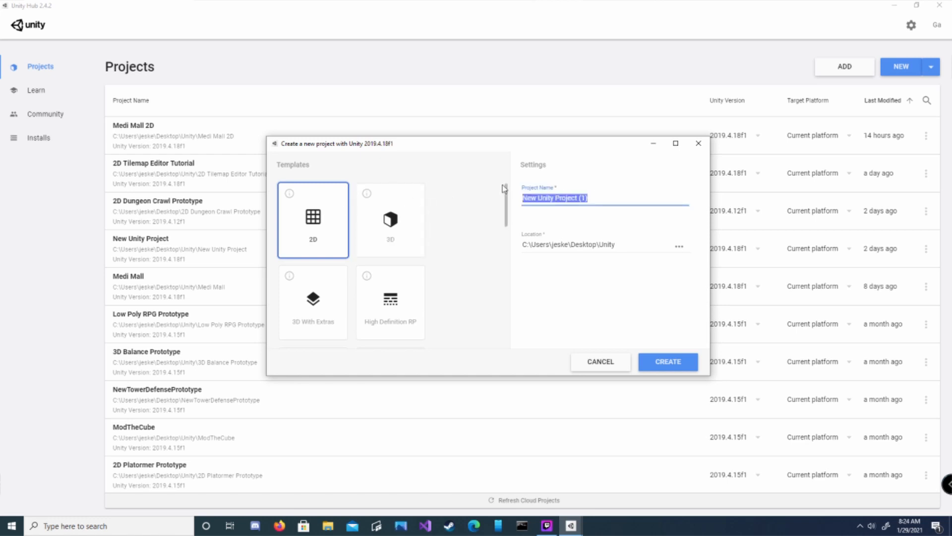
text(2)
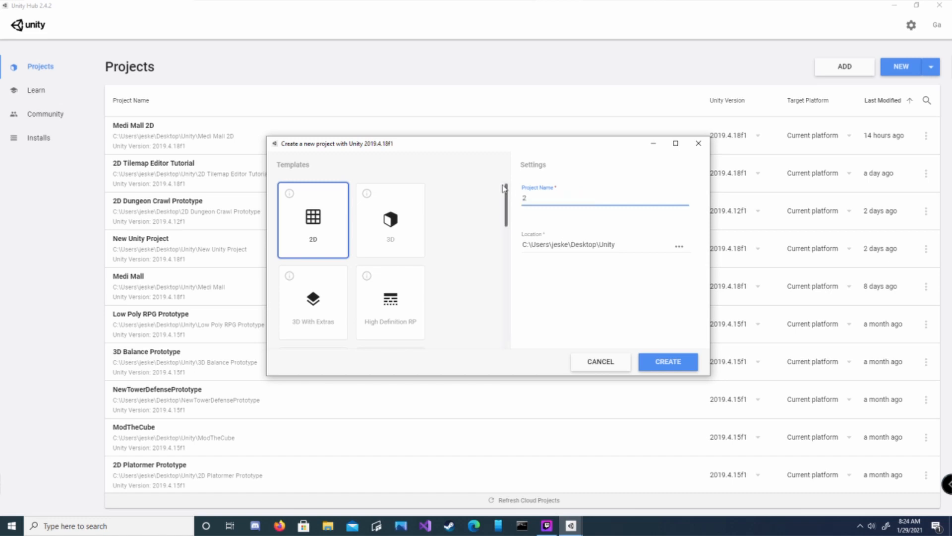
text(D Tutorial Series)
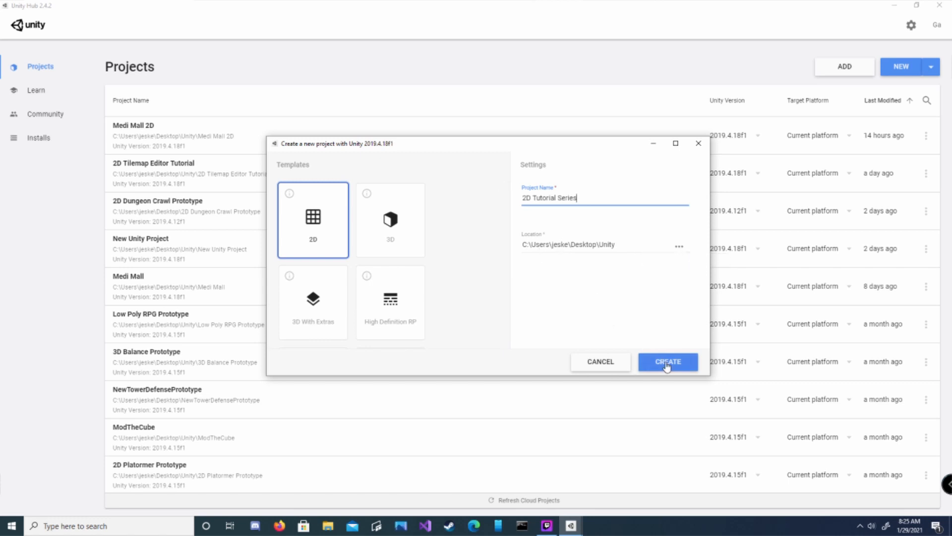
click(668, 362)
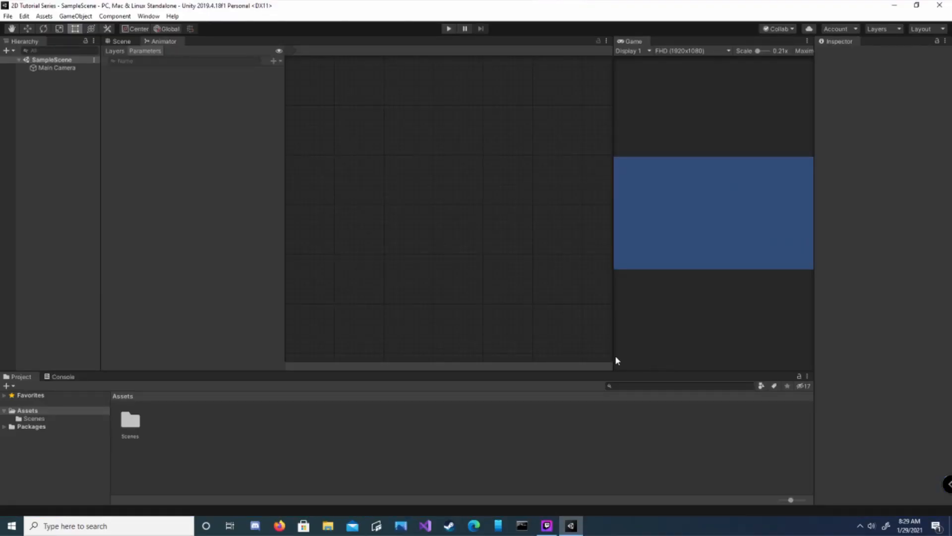
Check in the Package Manager whether the 2D Tilemap Editor package is installed, and close the manager.
click(149, 16)
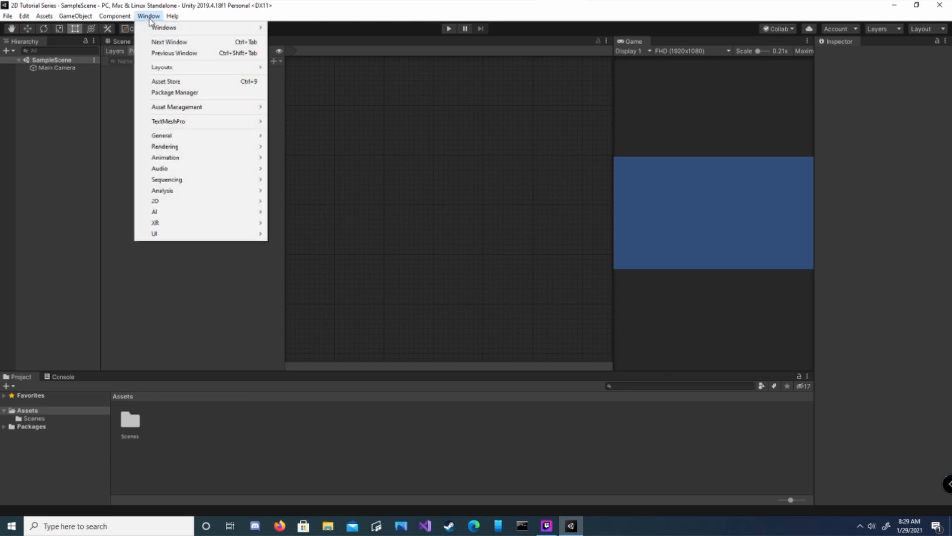
click(170, 93)
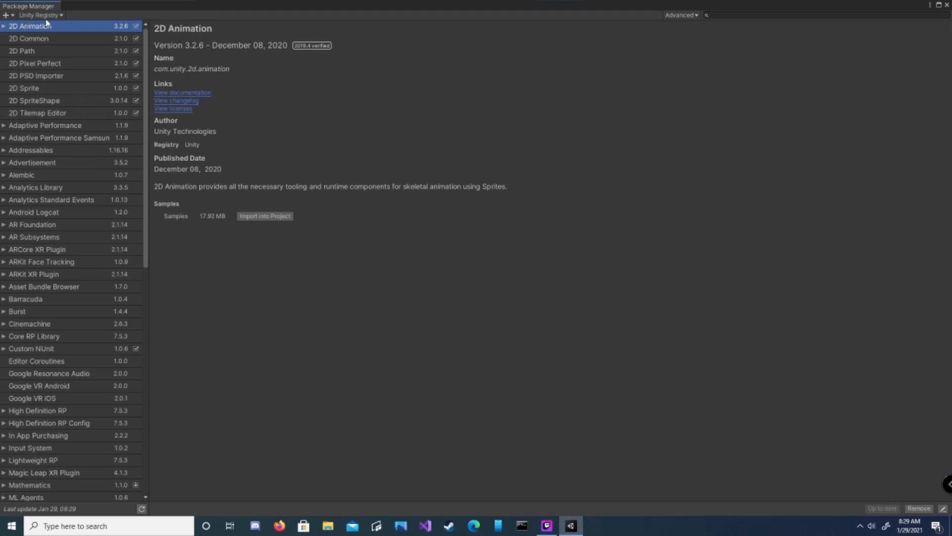
click(75, 113)
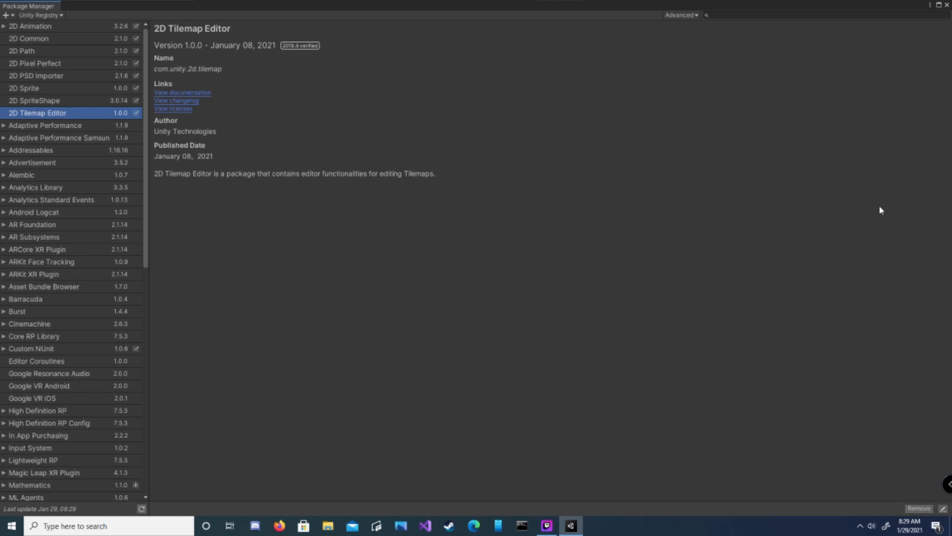
click(946, 5)
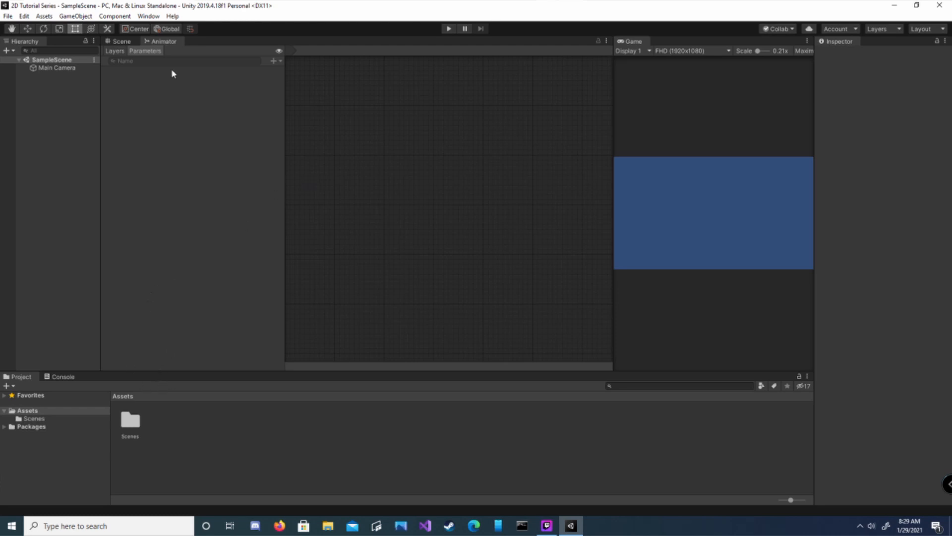
Open the Asset Store inside the editor and go to the list of owned assets.
click(44, 16)
click(149, 16)
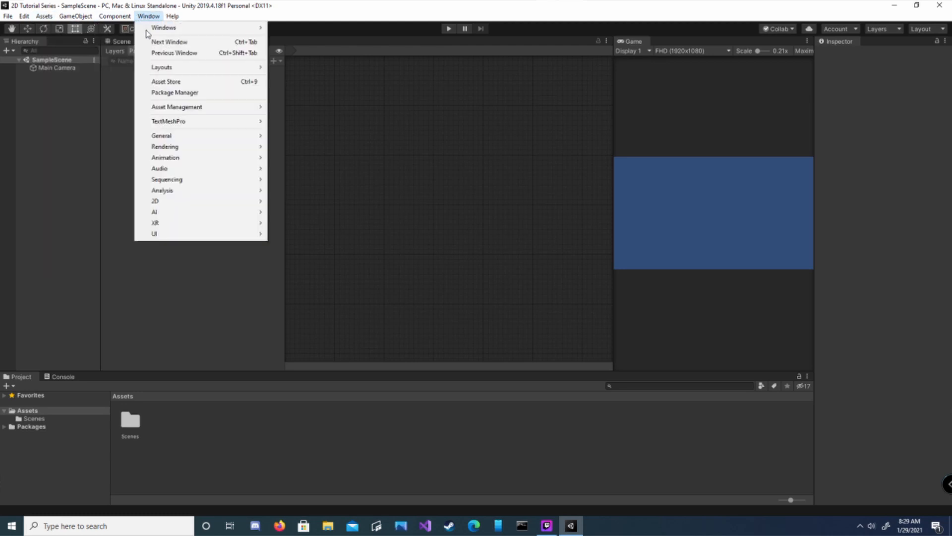
click(160, 83)
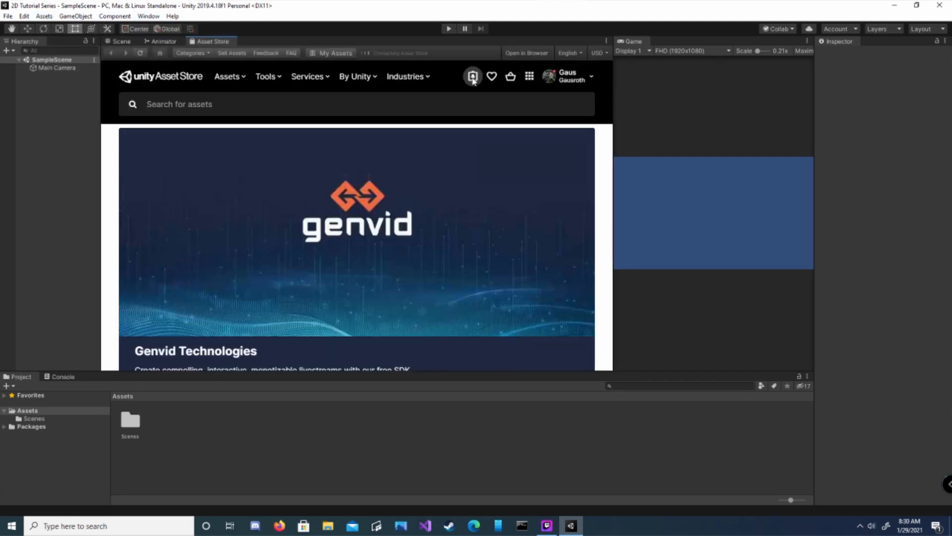
click(472, 77)
scroll(402, 226, down, 5)
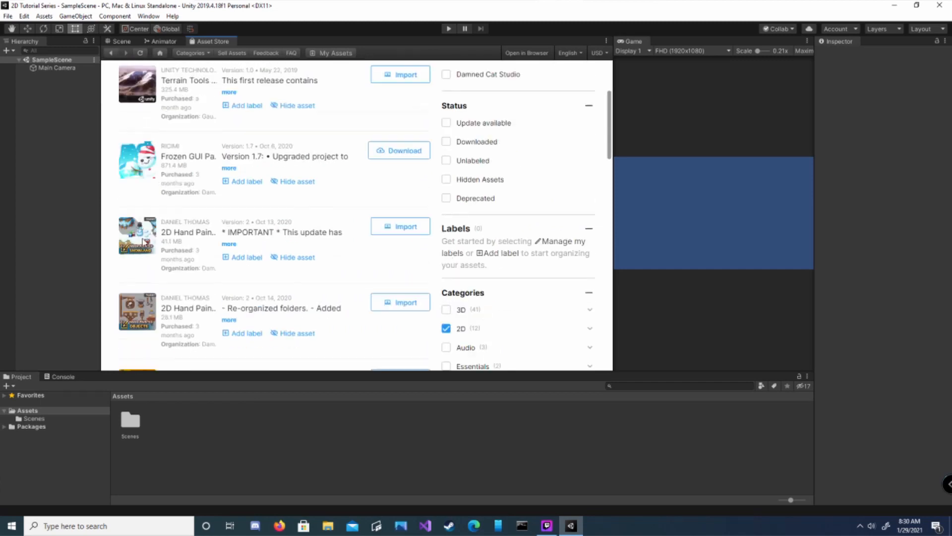
Import all files of the 2D Hand Painted - Snowland Tileset package, installing its Package Manager dependencies.
click(401, 226)
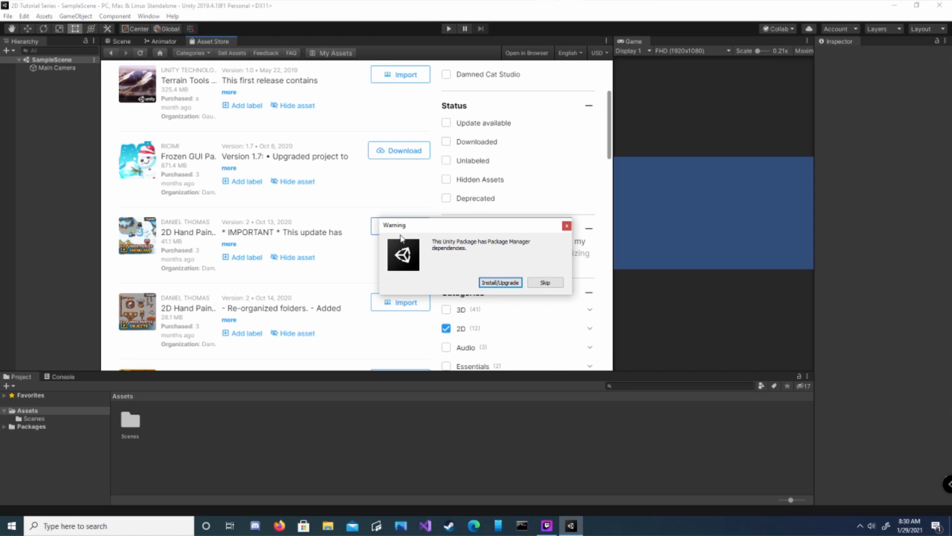
click(501, 283)
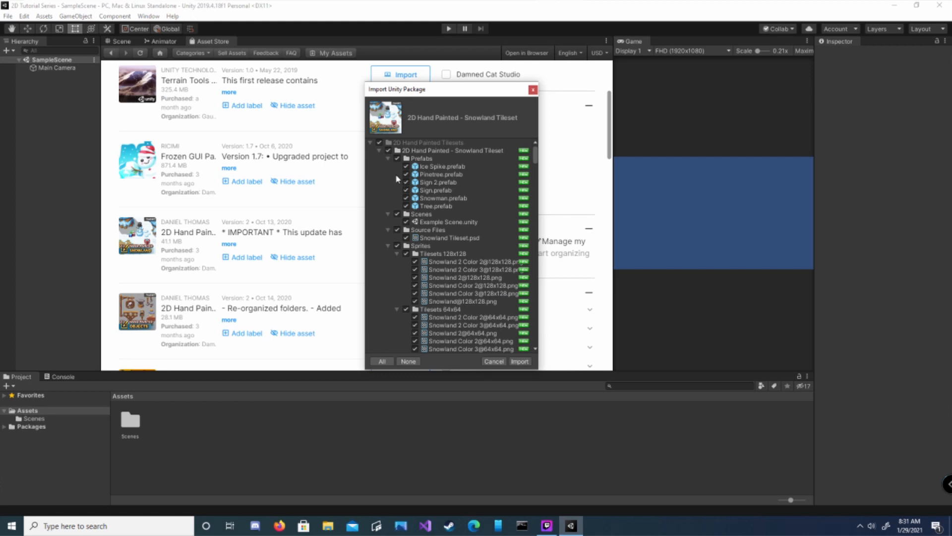
click(408, 361)
click(382, 361)
click(520, 361)
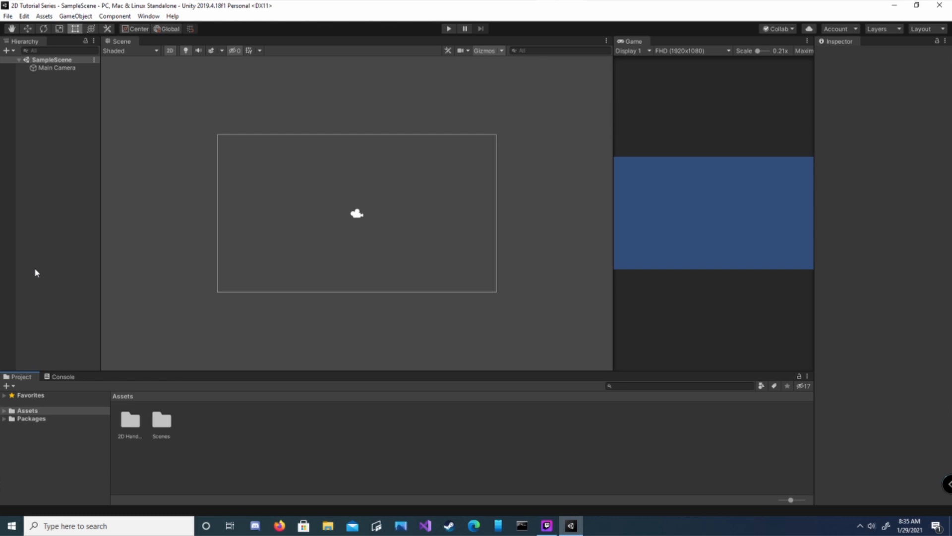
Add a 2D Tilemap object to the scene, expand its Grid and select the child tilemap.
right_click(58, 133)
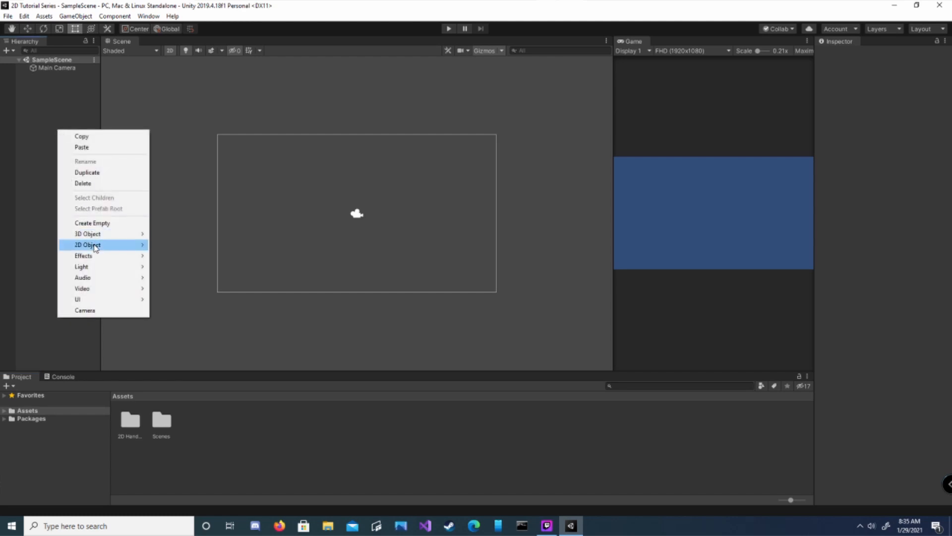
mouse_move(122, 249)
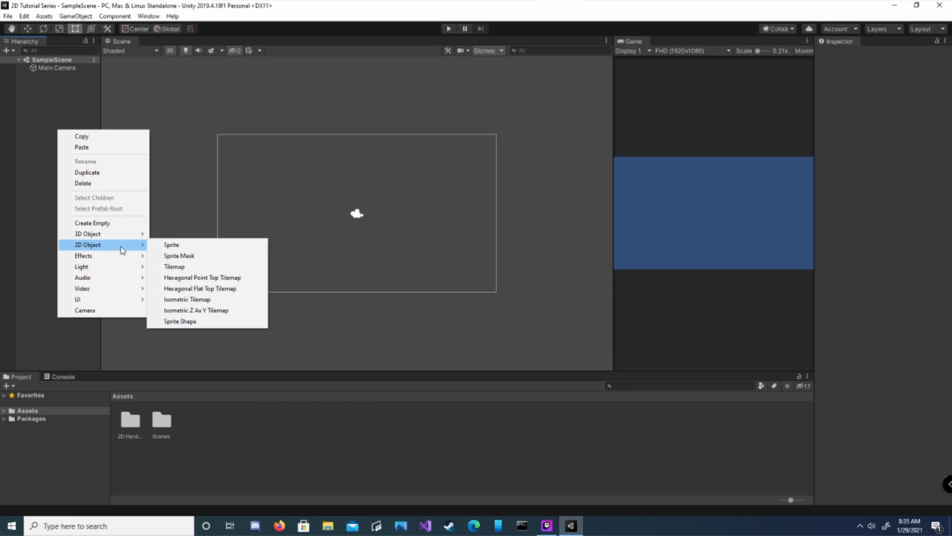
click(185, 267)
click(49, 77)
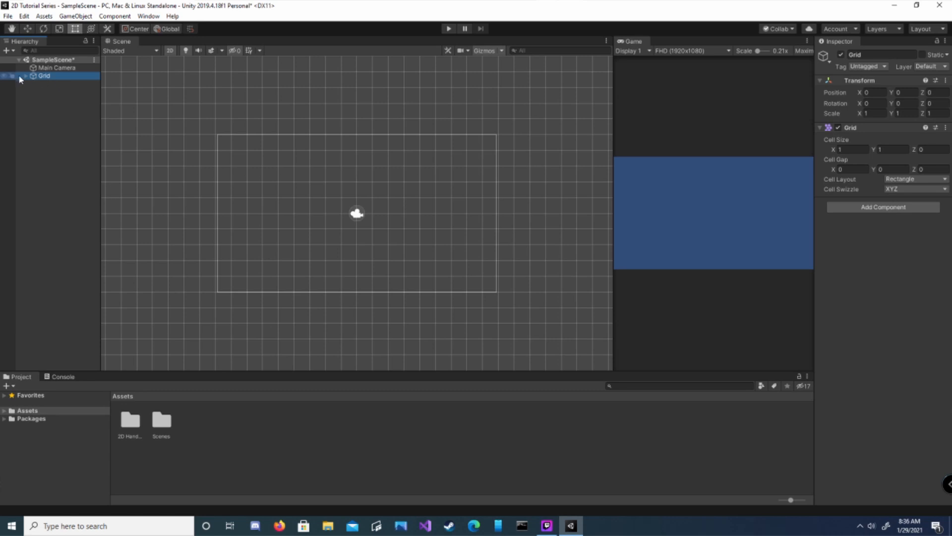
click(27, 76)
click(59, 83)
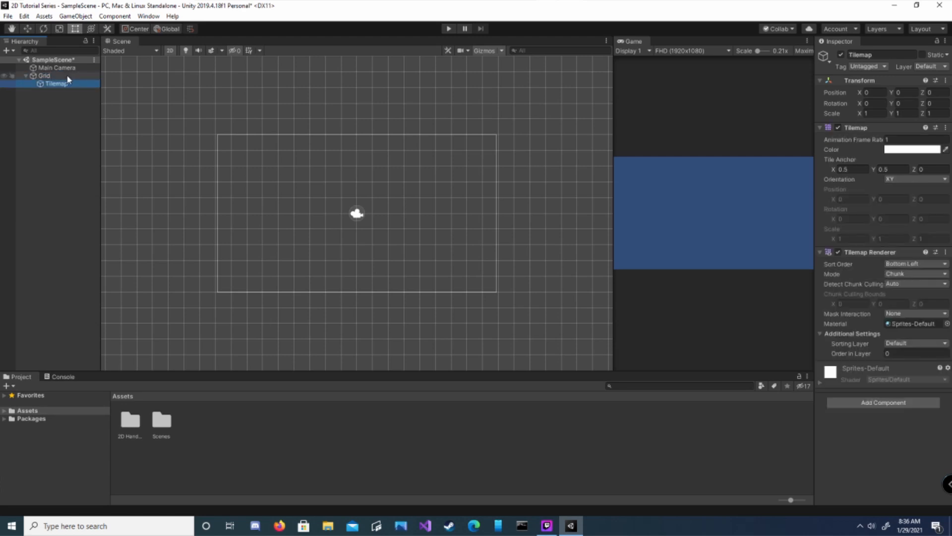
Add a second tilemap as a child of the Grid object.
right_click(39, 76)
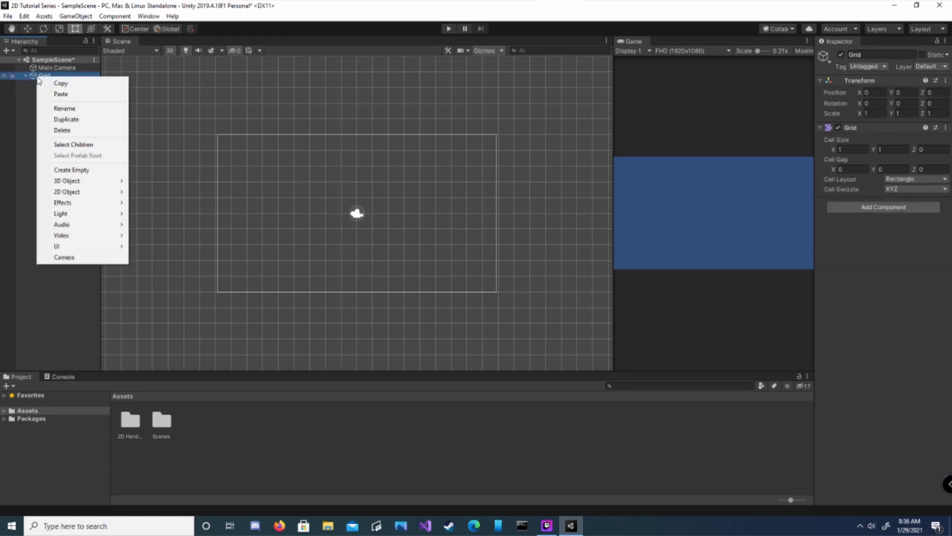
mouse_move(88, 193)
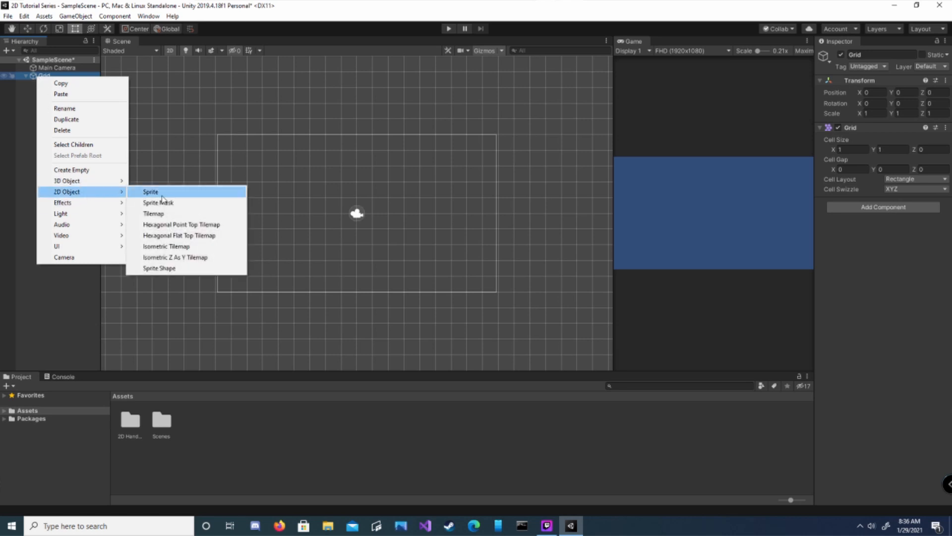
click(154, 213)
Try to rename the first tilemap under the Grid as TilemapGround.
click(60, 85)
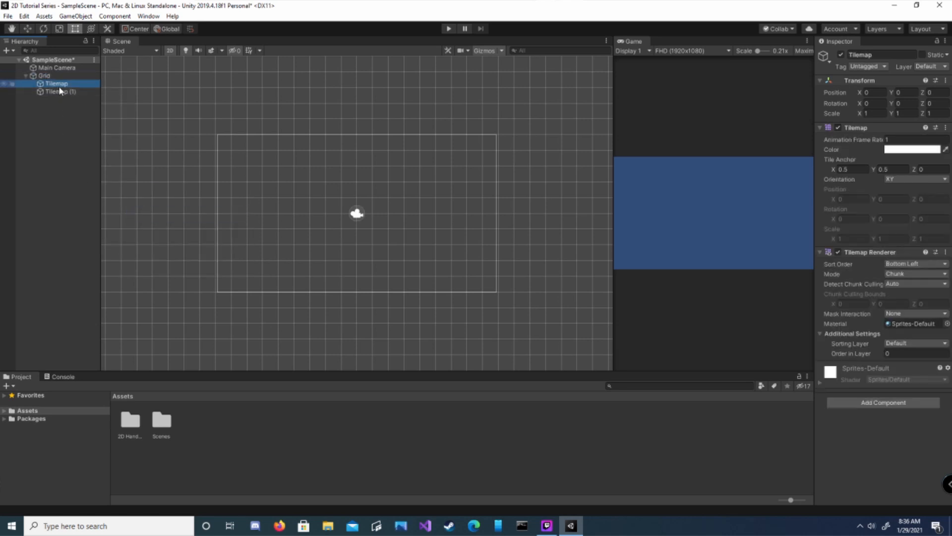
click(888, 54)
click(911, 54)
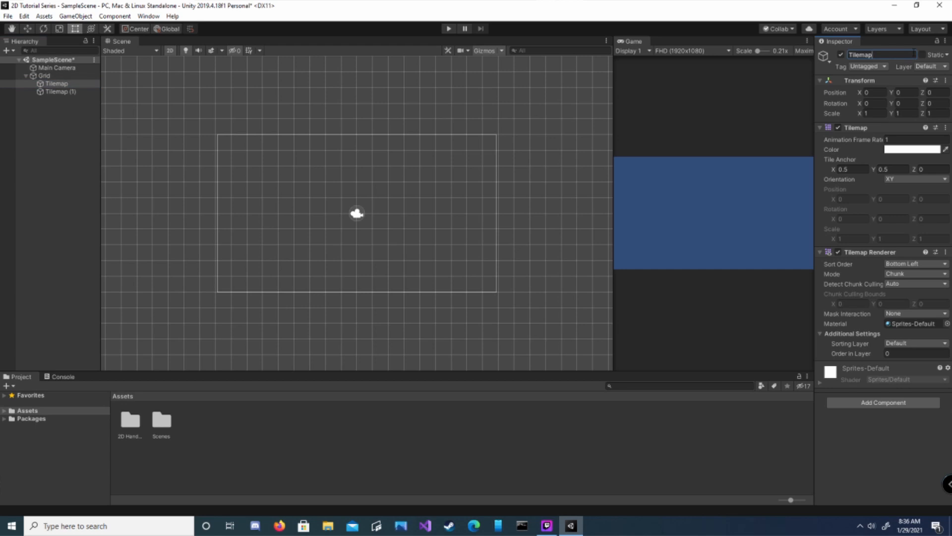
text(Ground)
Add two sorting layers named Ground and Above, and arrange the layers in the order Ground, Default, Above.
click(918, 344)
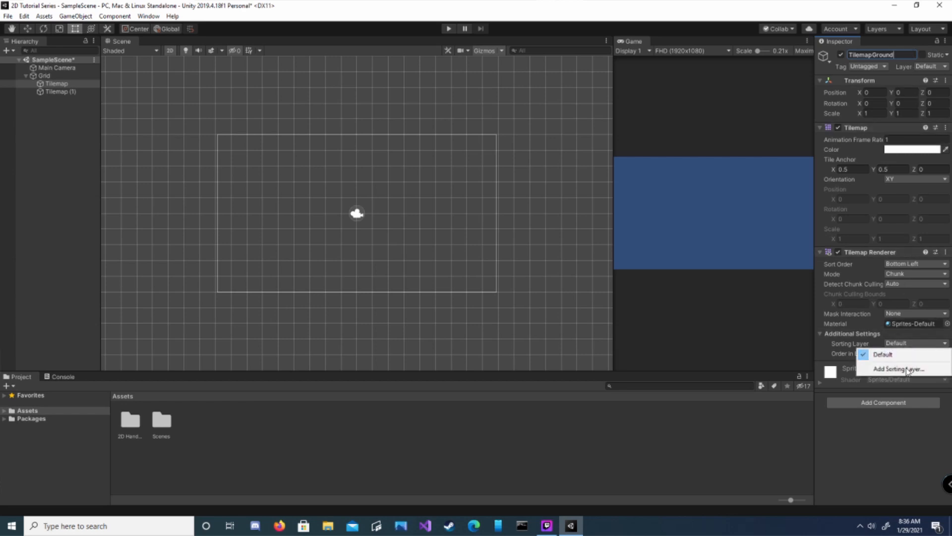
click(908, 370)
click(924, 120)
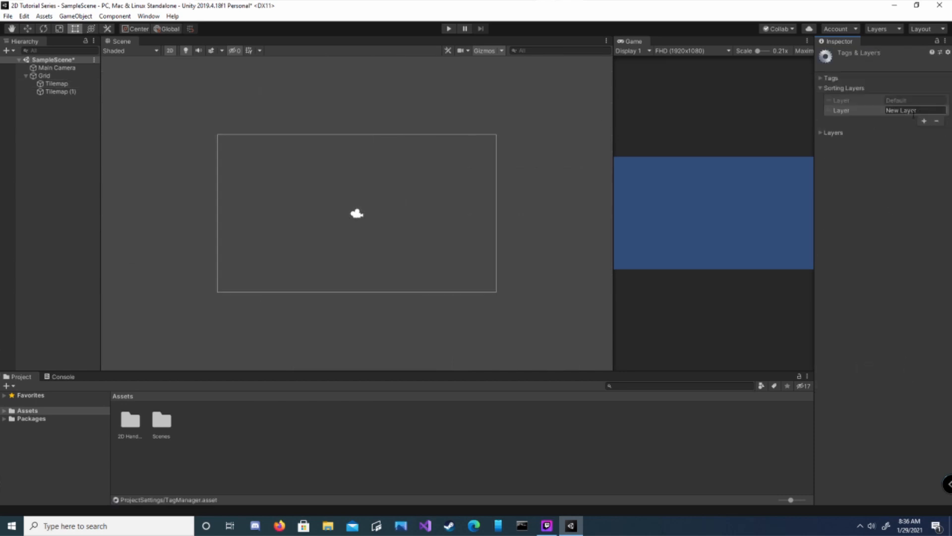
click(914, 112)
text(Ground)
click(924, 121)
click(926, 120)
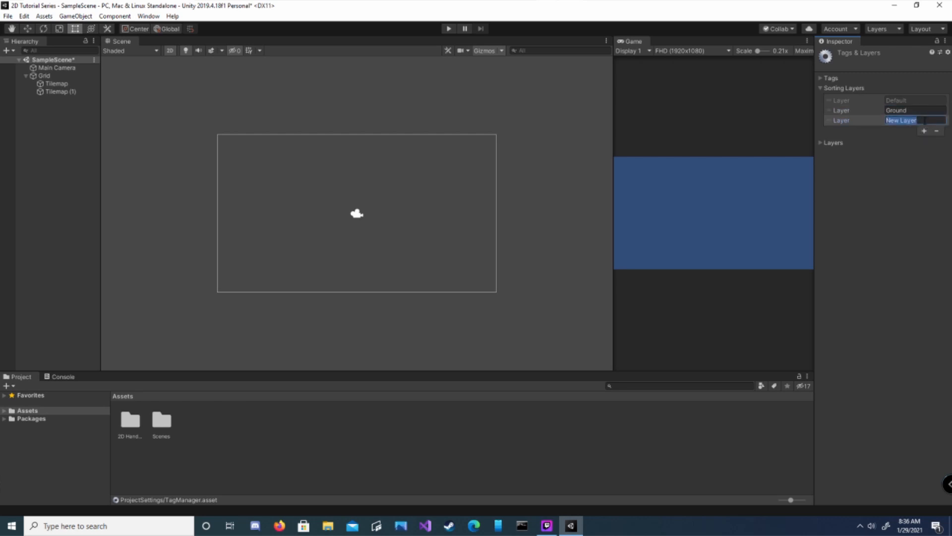
text(Above)
drag(841, 103, 841, 114)
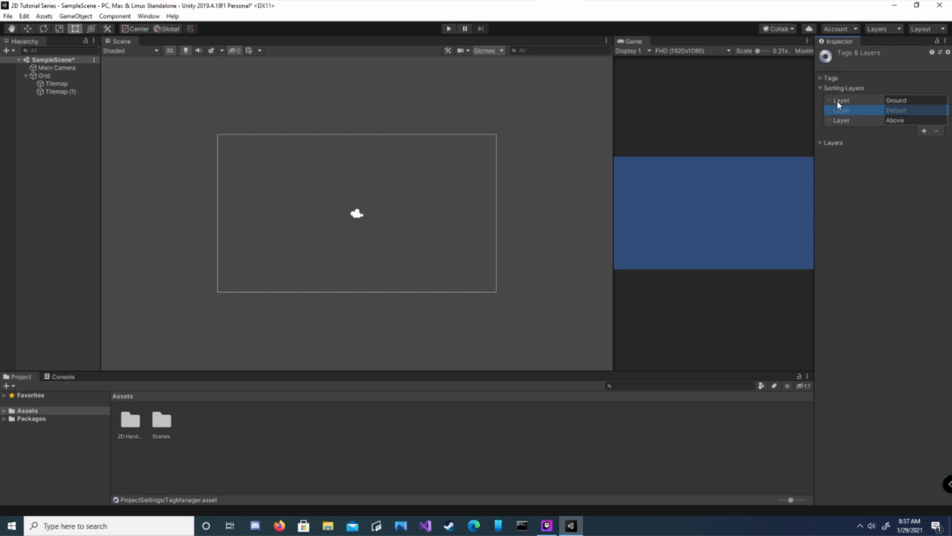
Rename the first tilemap under the Grid as TilemapGround.
click(74, 84)
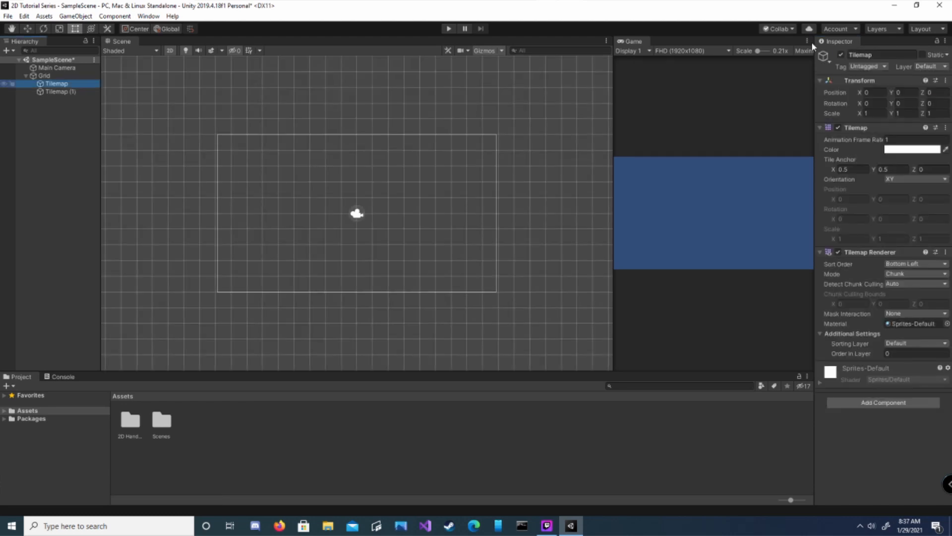
click(890, 55)
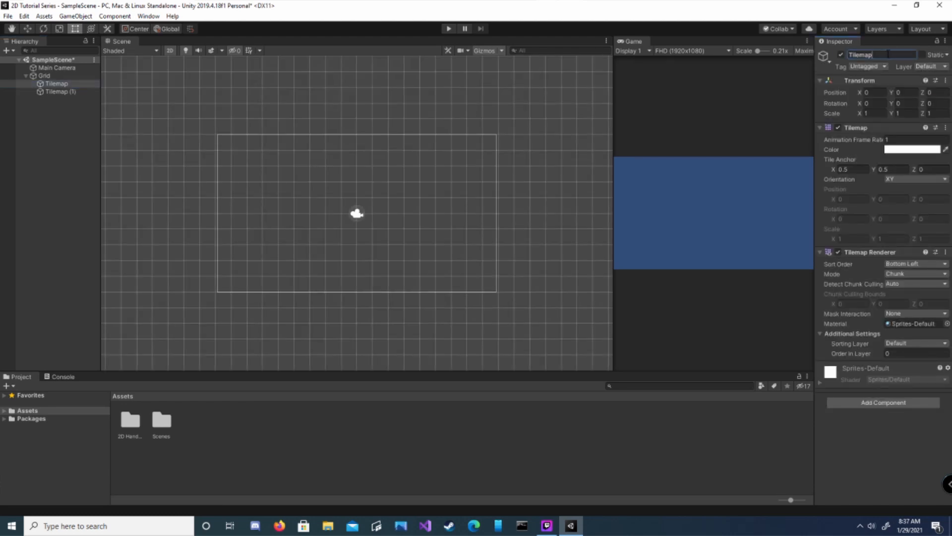
text(Ground)
key(Return)
Try to rename the second tilemap as TilemapAbove and set its sorting layer to Above.
click(65, 91)
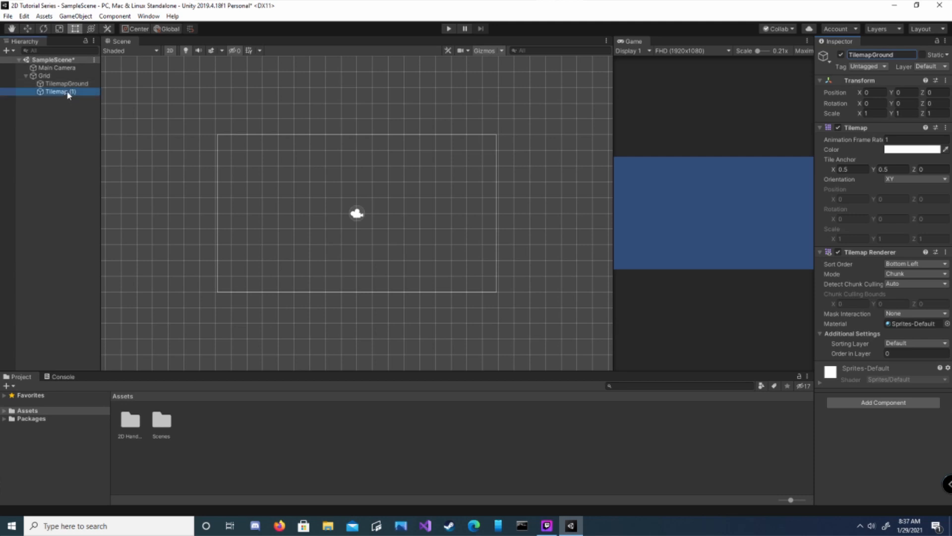
click(892, 55)
drag(899, 54, 875, 56)
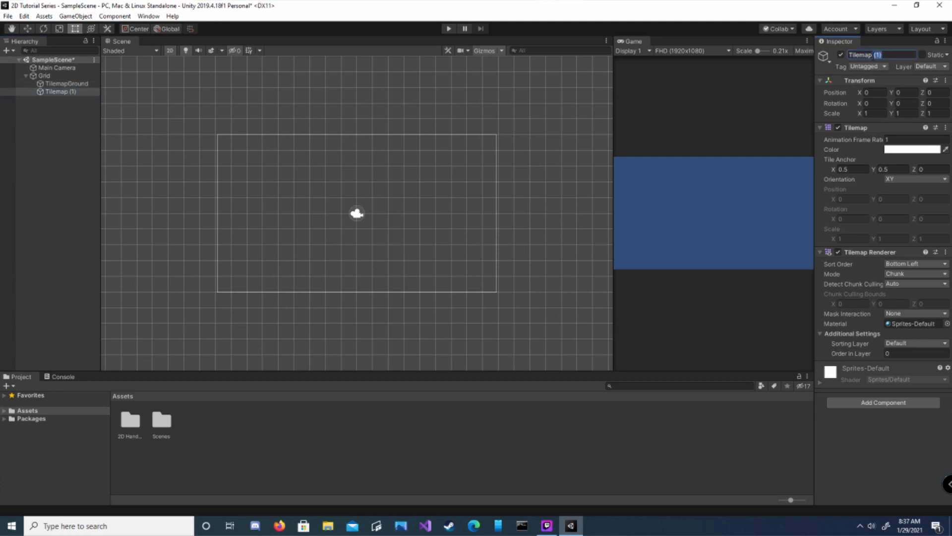
text(Above)
click(913, 344)
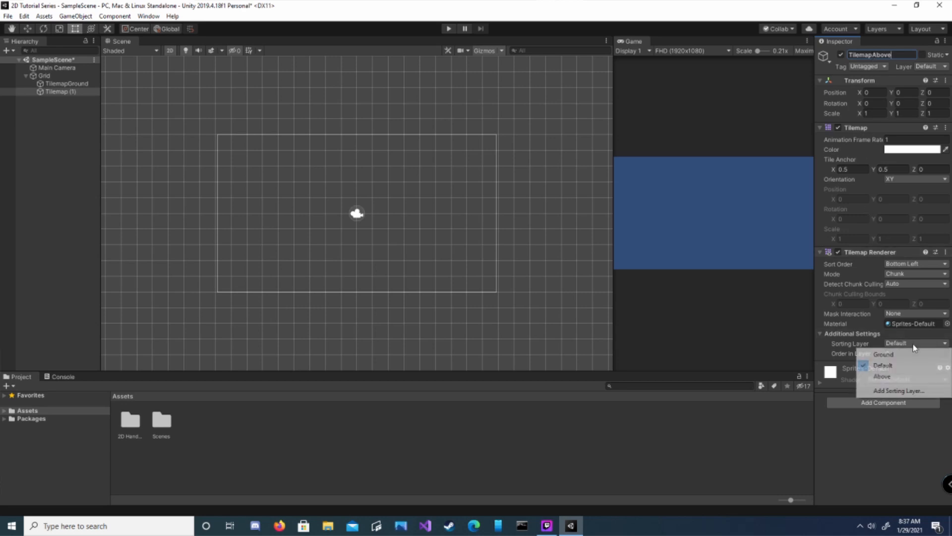
click(897, 376)
Rename the second tilemap under the Grid as TilemapAbove.
click(891, 55)
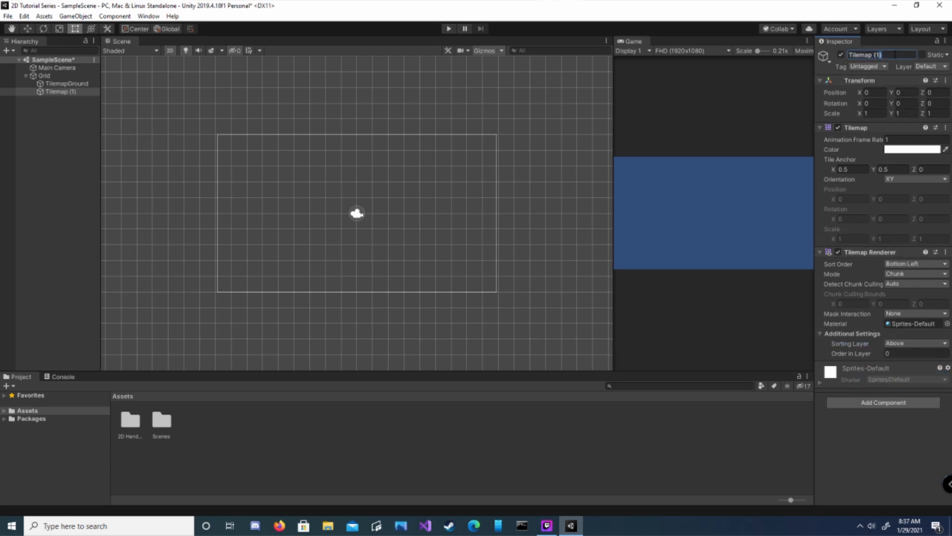
key(BackSpace)
key(BackSpace)
key(BackSpace)
key(BackSpace)
text(Above)
key(Return)
Set the sorting layer of TilemapGround to Ground and deselect the tilemap.
click(65, 84)
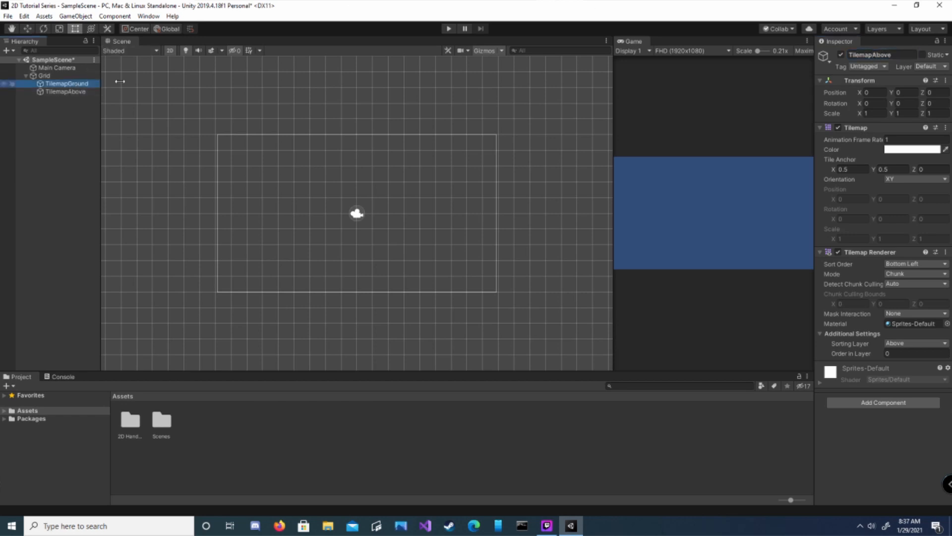
click(904, 344)
click(884, 354)
click(28, 158)
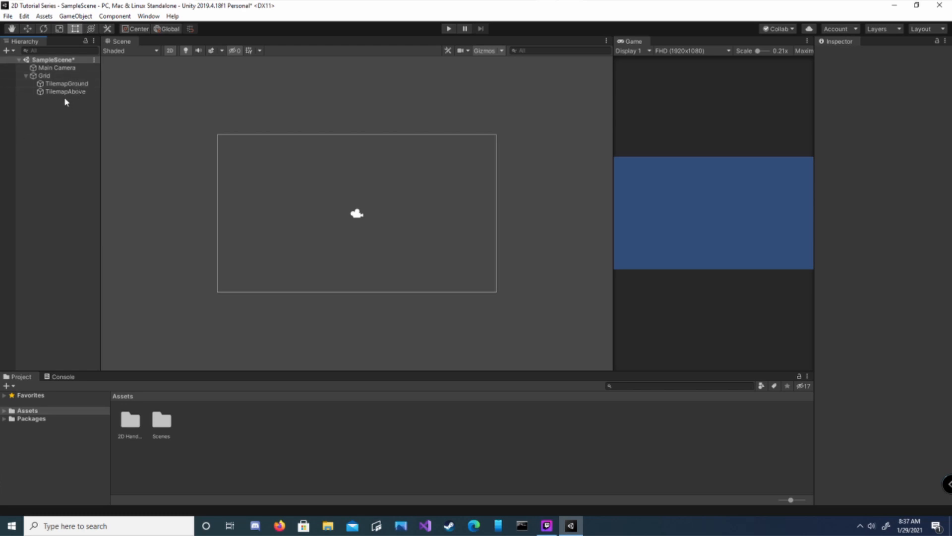
Open the Tile Palette window and look over the tiles in the existing Snowland palette.
click(148, 16)
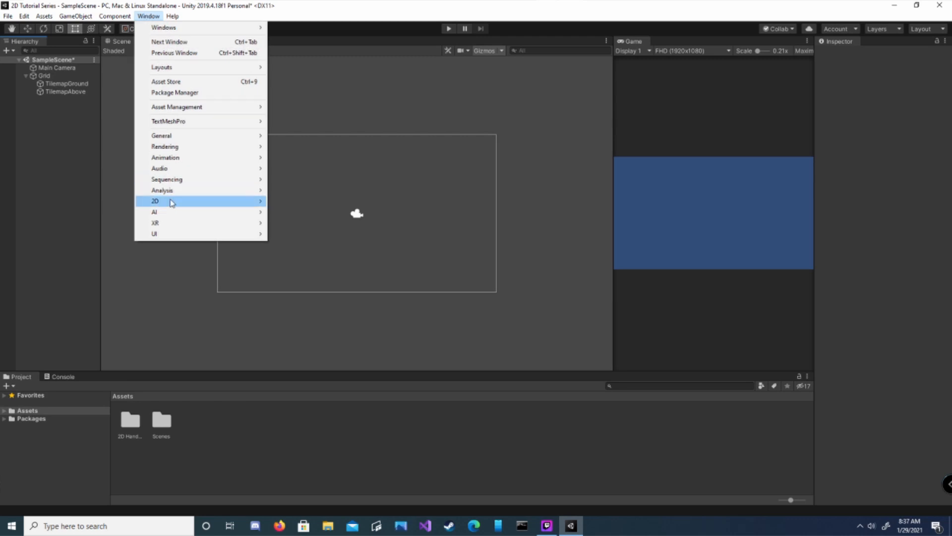
mouse_move(183, 201)
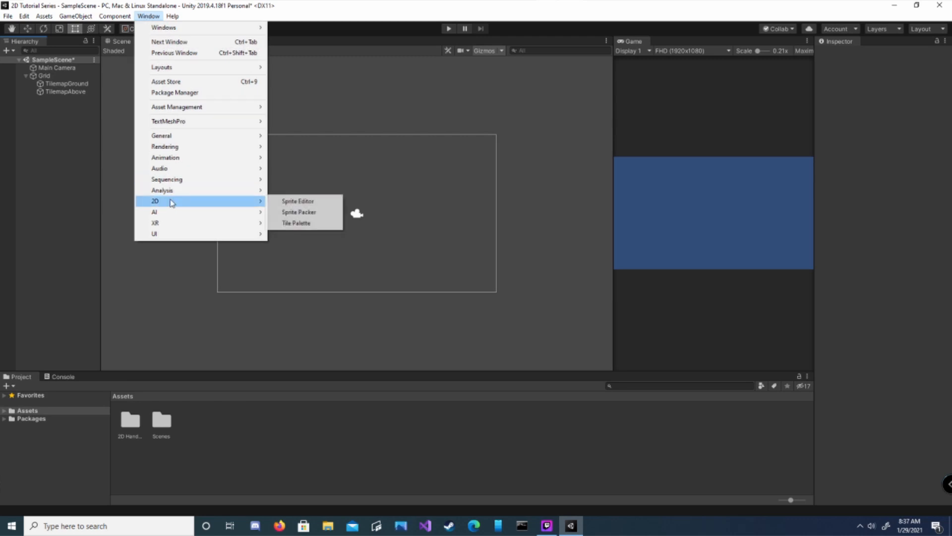
click(321, 227)
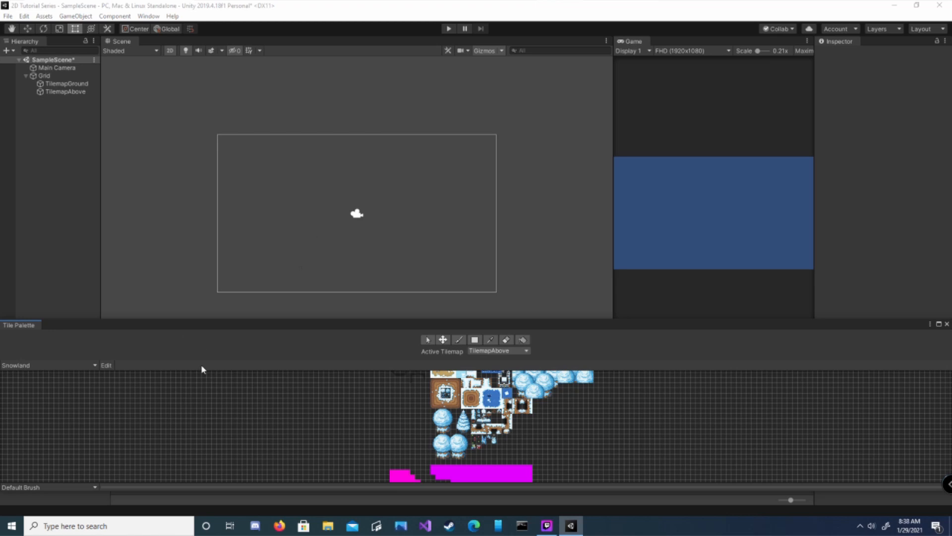
scroll(450, 404, up, 3)
scroll(452, 405, down, 3)
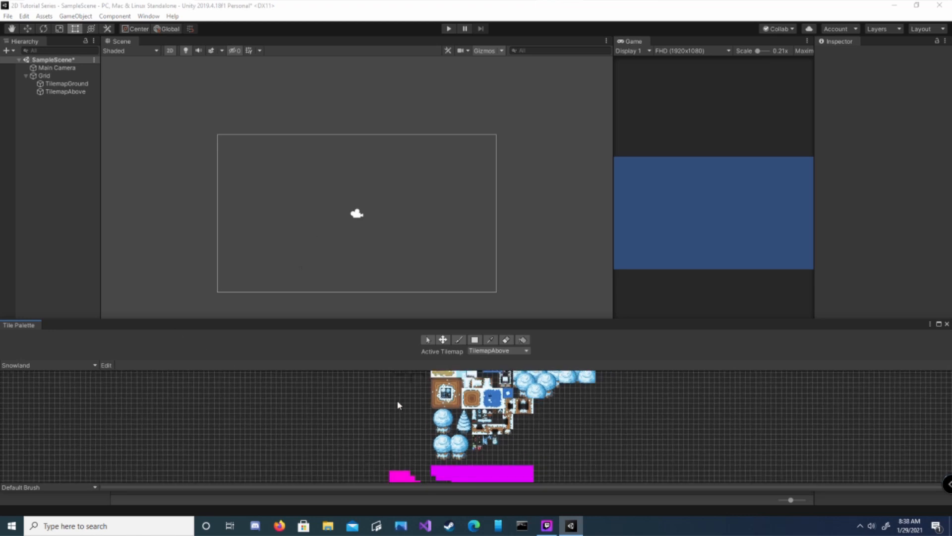
middle_drag(388, 417, 379, 453)
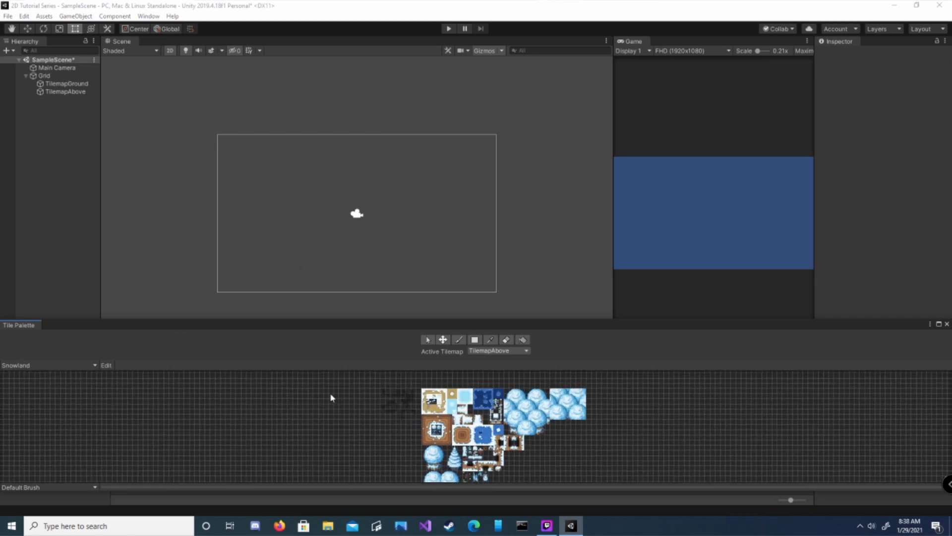
Create a new tile palette named Snowland2 with a Rectangle grid and Automatic cell size.
click(96, 365)
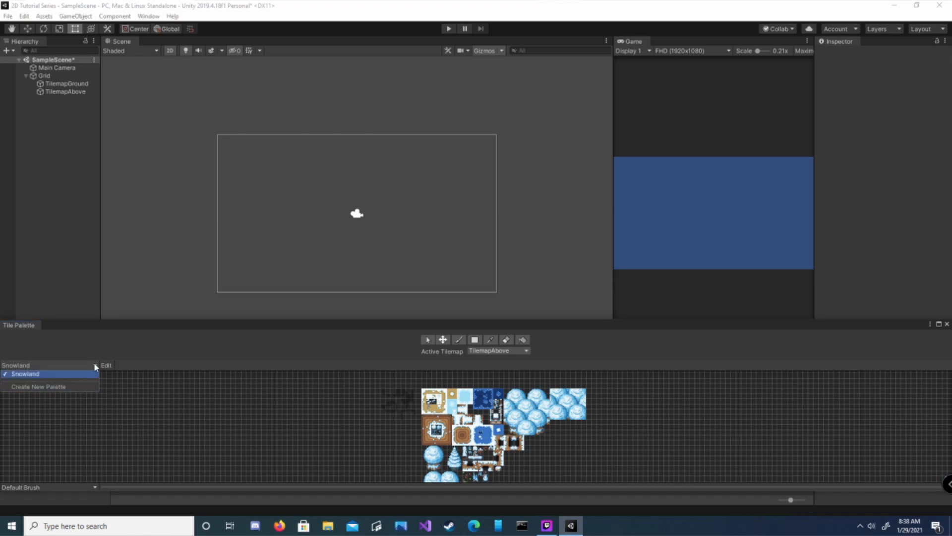
click(93, 364)
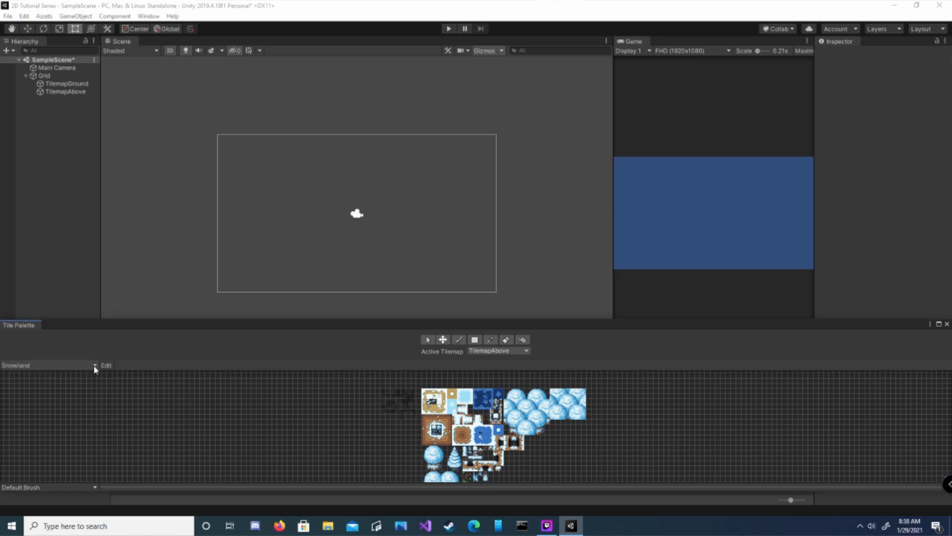
click(94, 366)
click(20, 385)
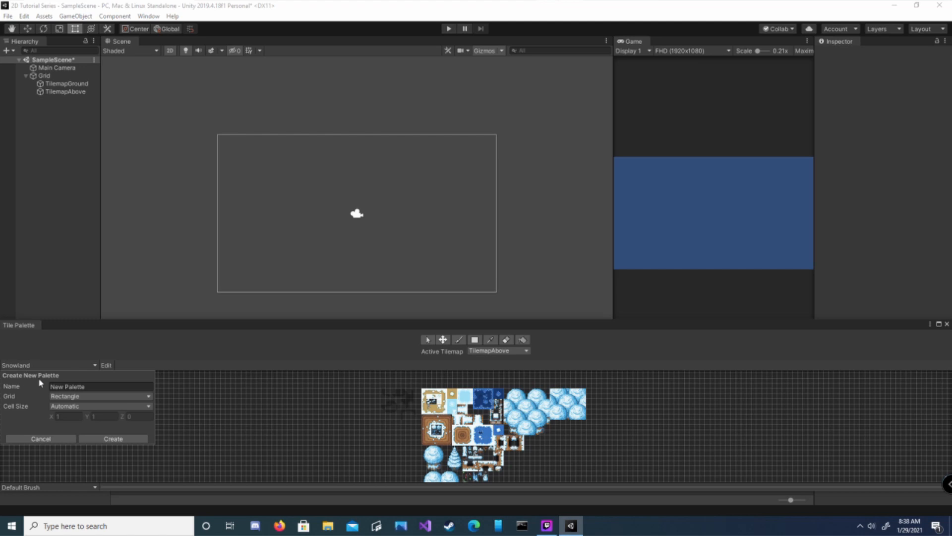
click(69, 386)
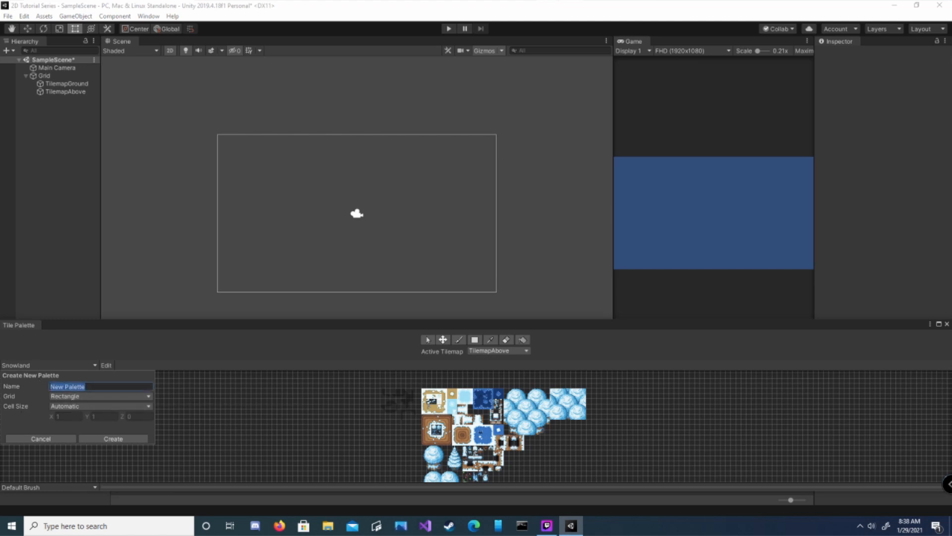
text(Snowland2)
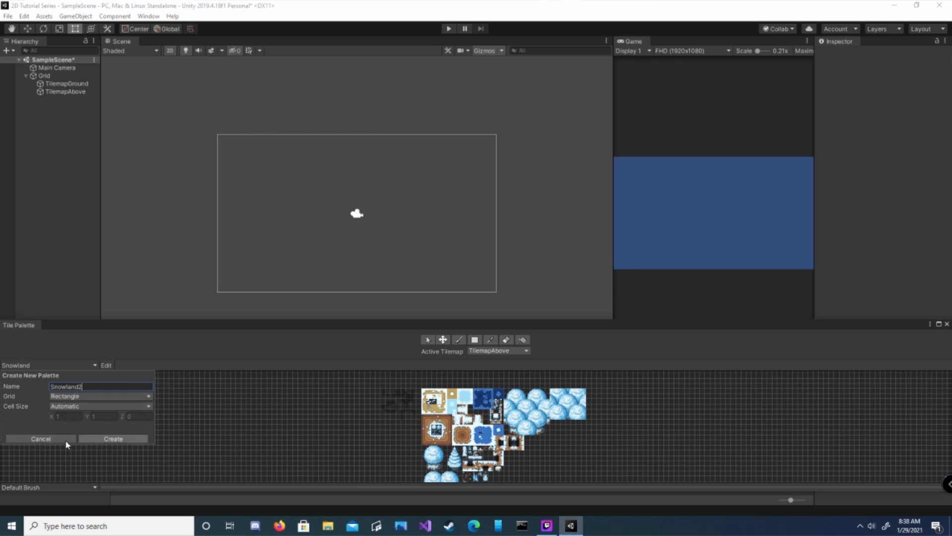
click(106, 440)
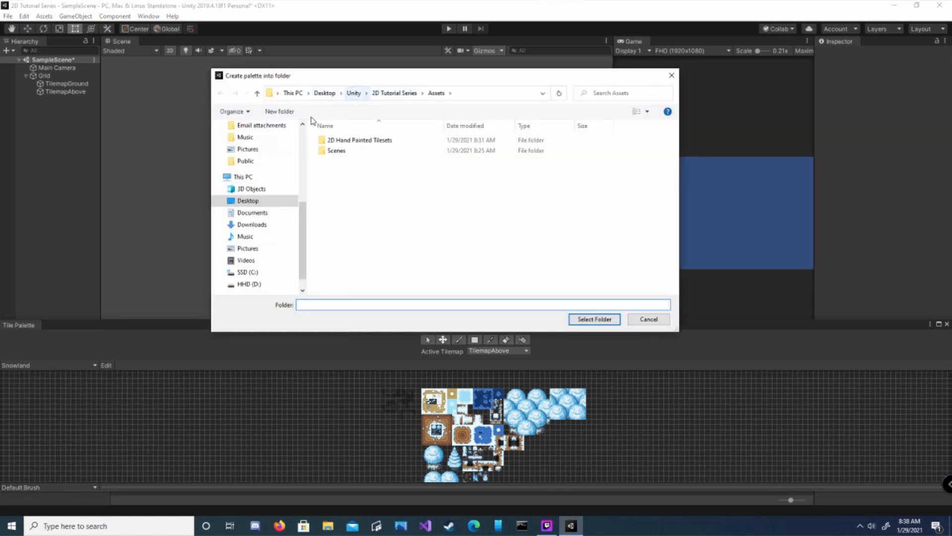
Make a new folder named Tile Palettes inside Assets and save the Snowland2 palette into it.
right_click(439, 276)
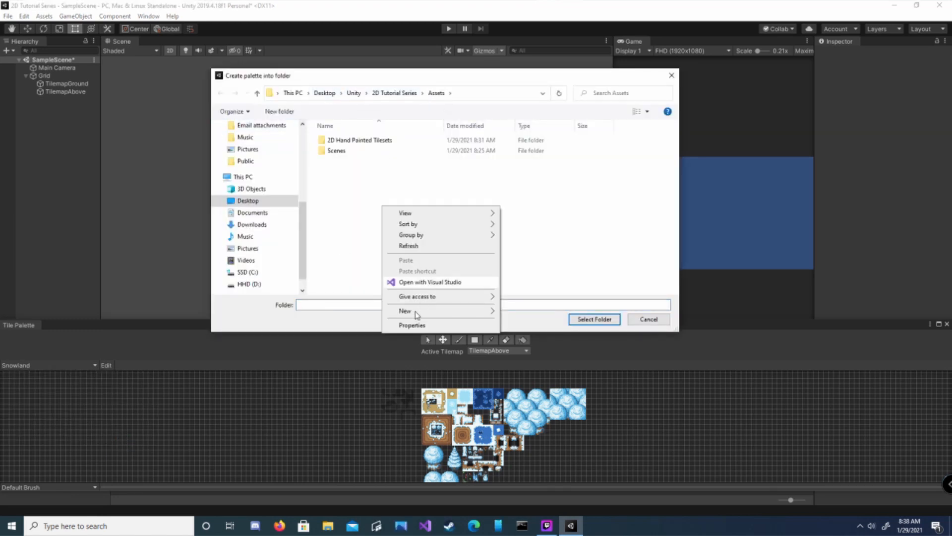
mouse_move(416, 311)
click(523, 310)
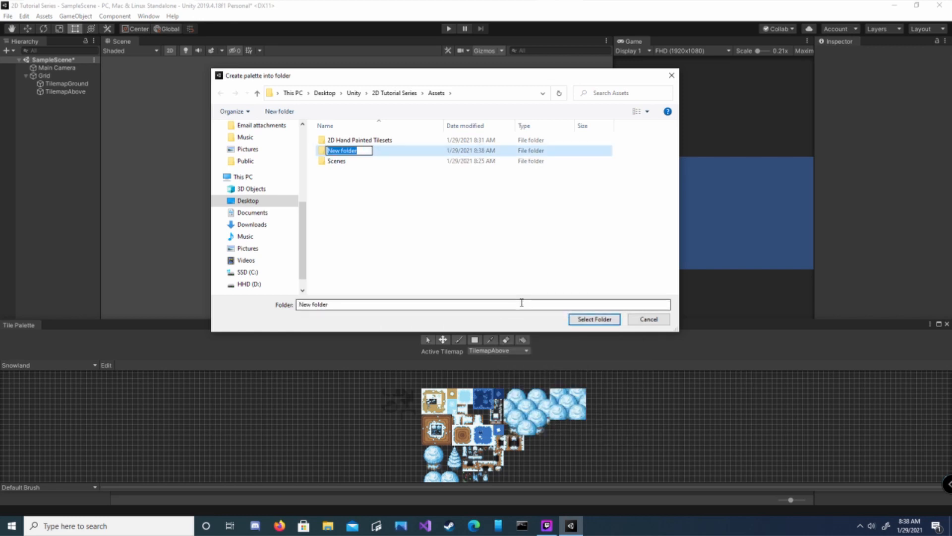
text(Tile Palettes)
key(Return)
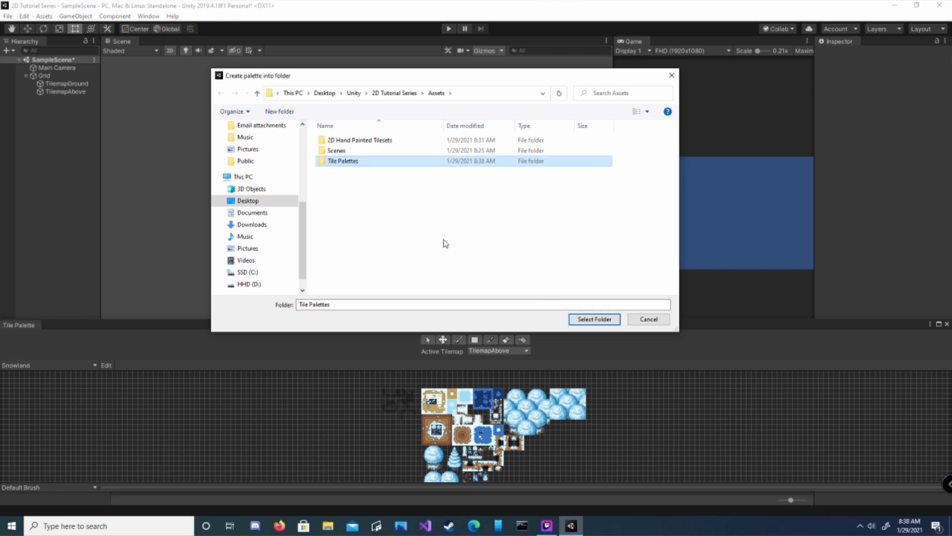
click(347, 162)
click(595, 319)
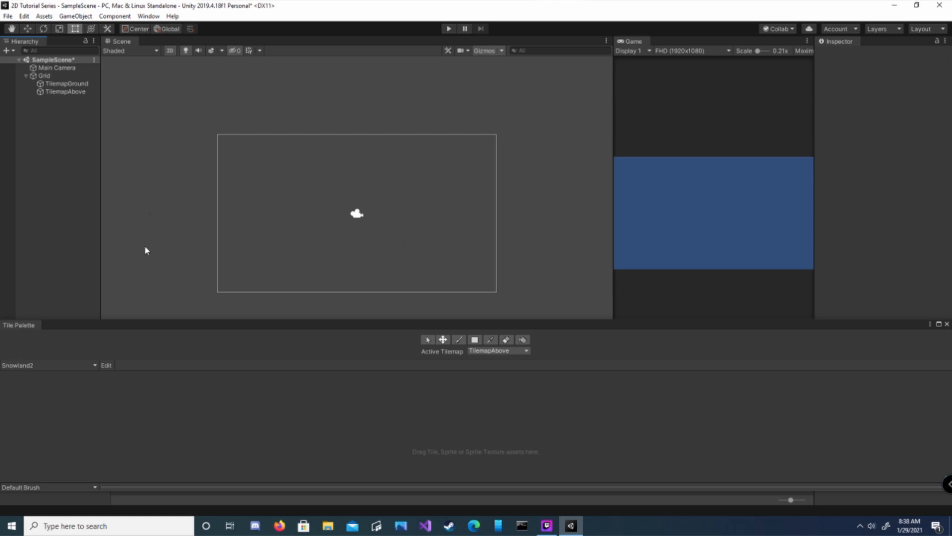
Move the Tile Palette window clear of the project assets and open the Sprites folder of the 2D Hand Painted - Snowland Tileset.
drag(206, 332, 213, 199)
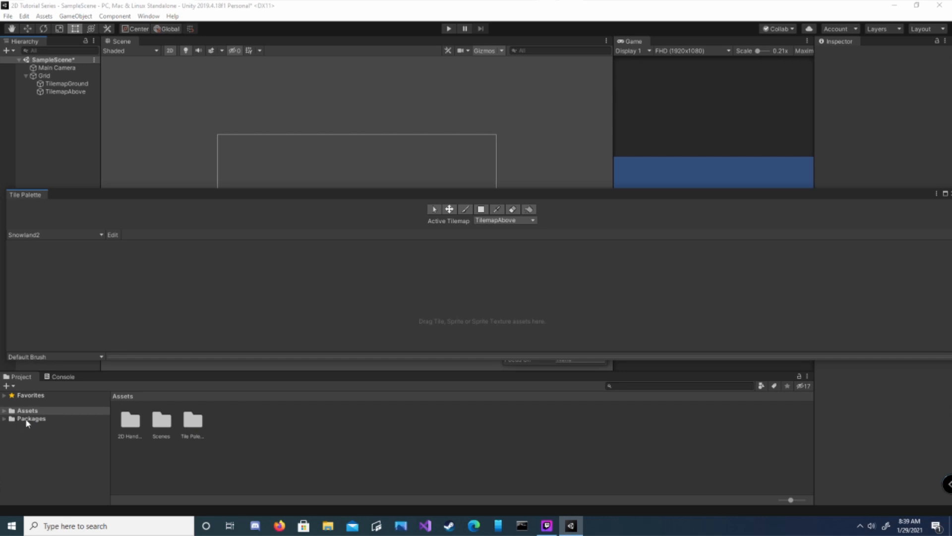
click(5, 411)
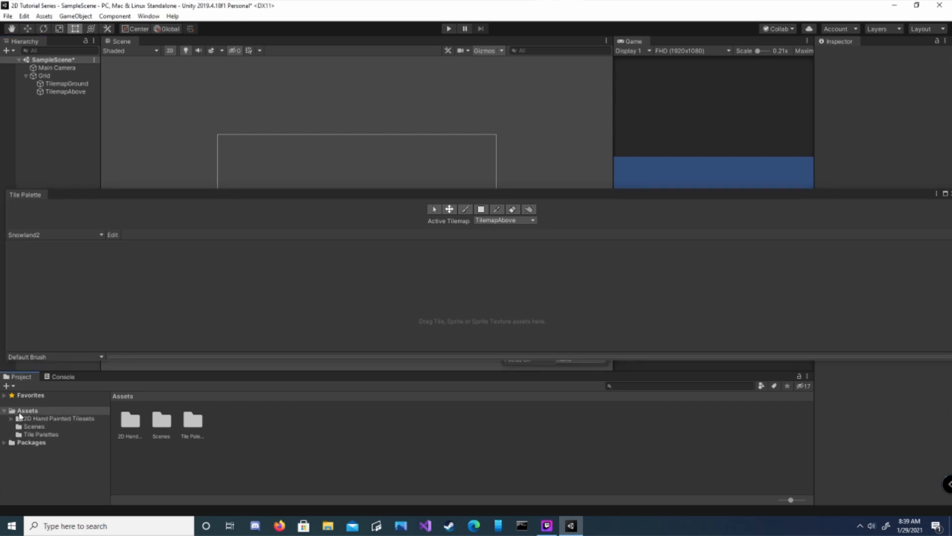
click(55, 419)
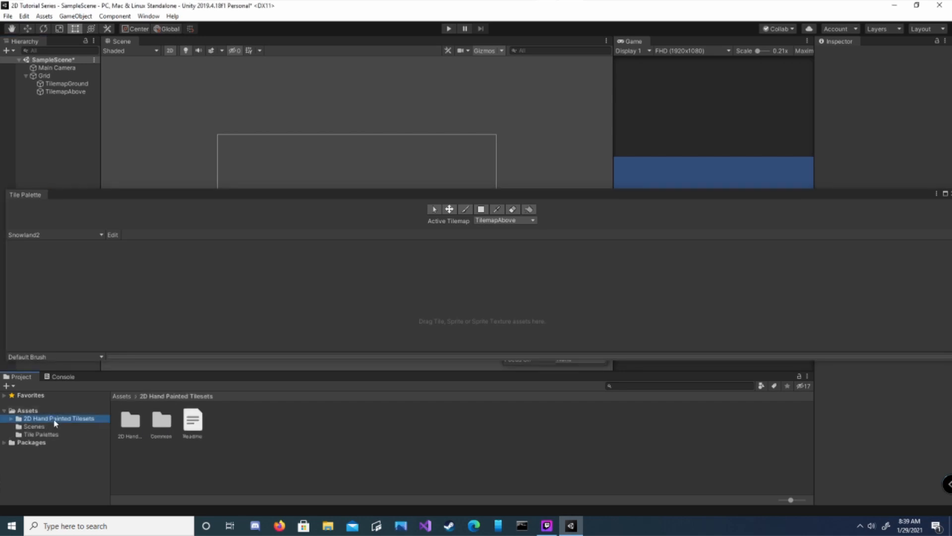
double_click(130, 424)
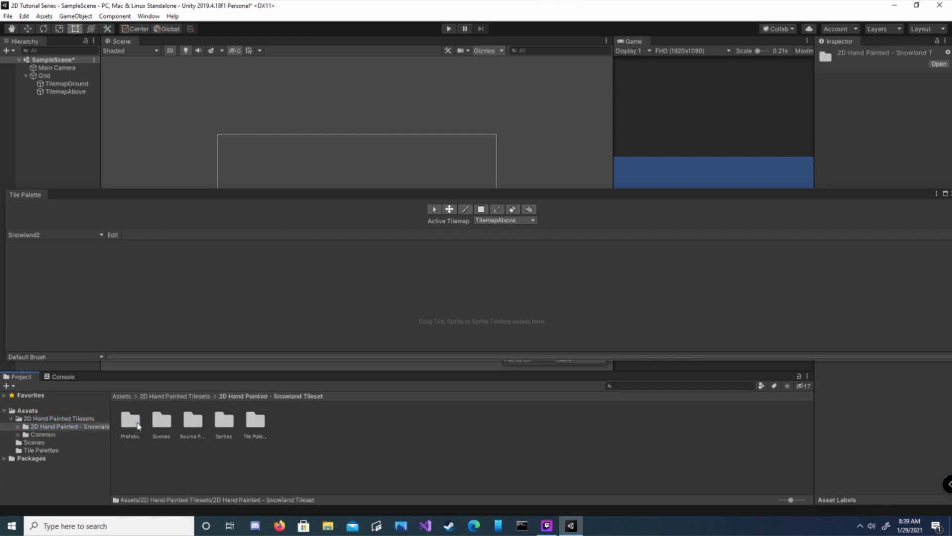
double_click(229, 423)
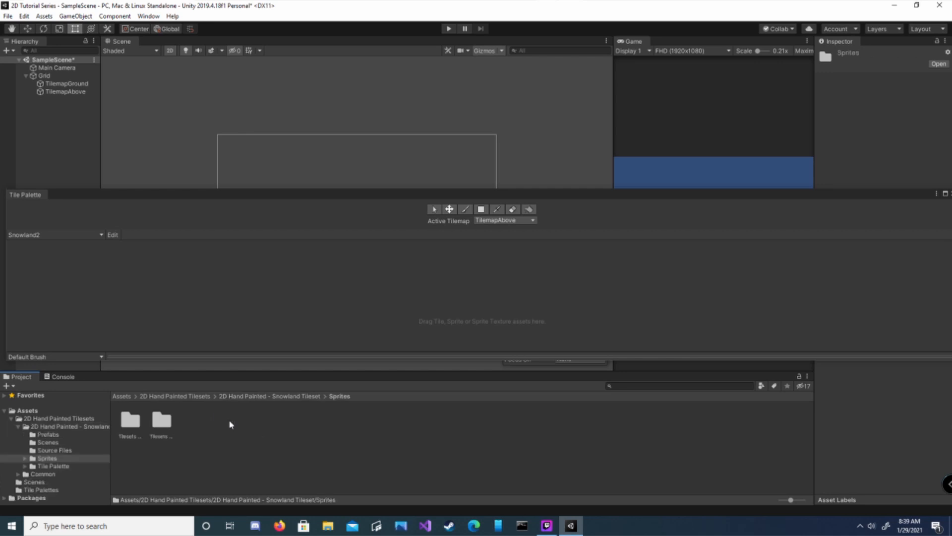
Compare the Tilesets 64x64 and Tilesets 128x128 folders and open Tilesets 128x128.
click(133, 424)
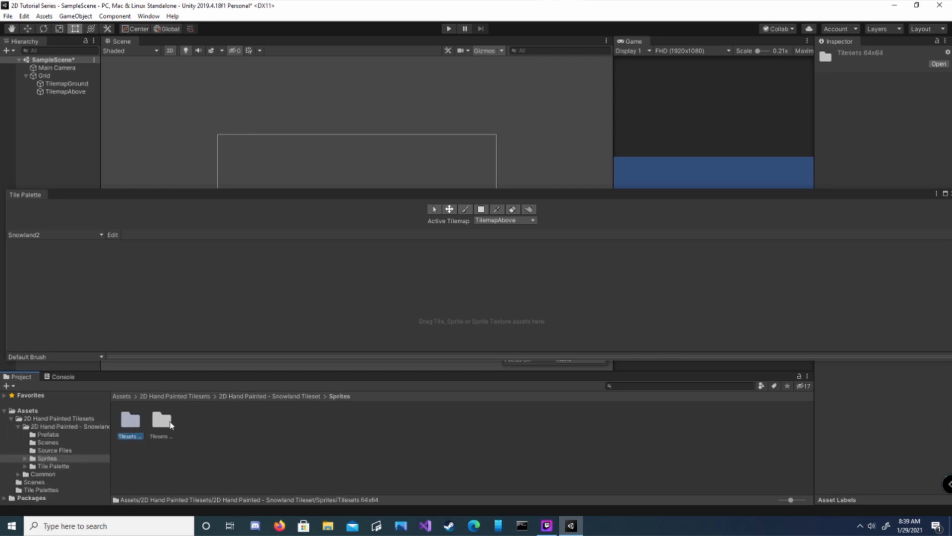
click(166, 423)
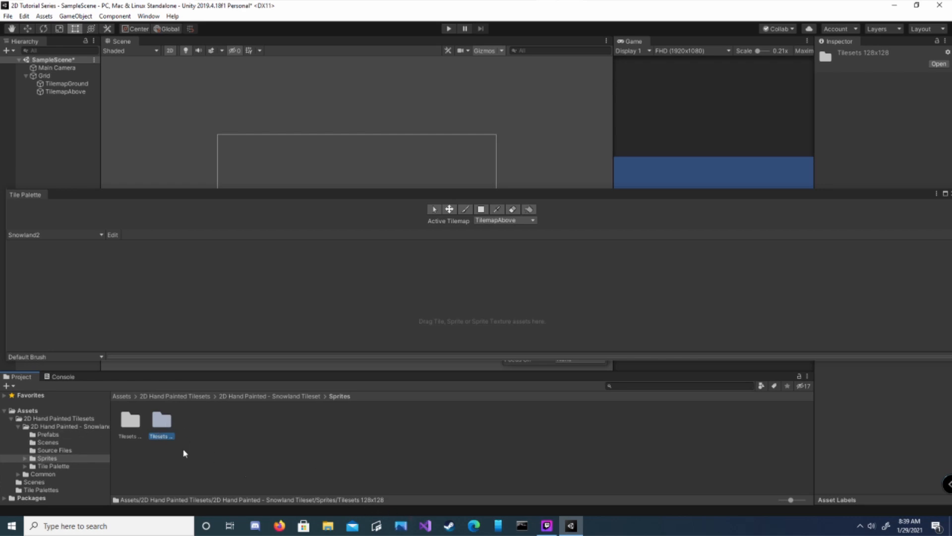
click(132, 422)
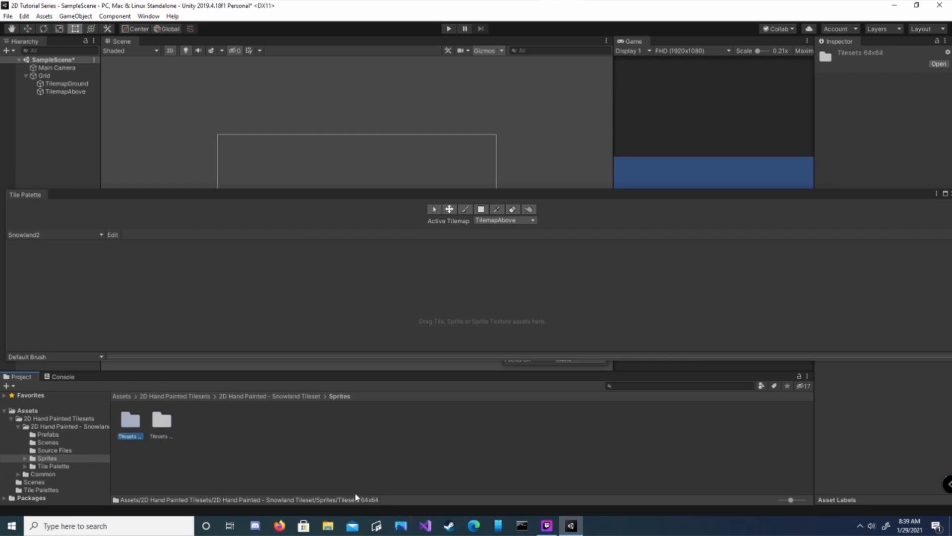
click(162, 427)
double_click(162, 429)
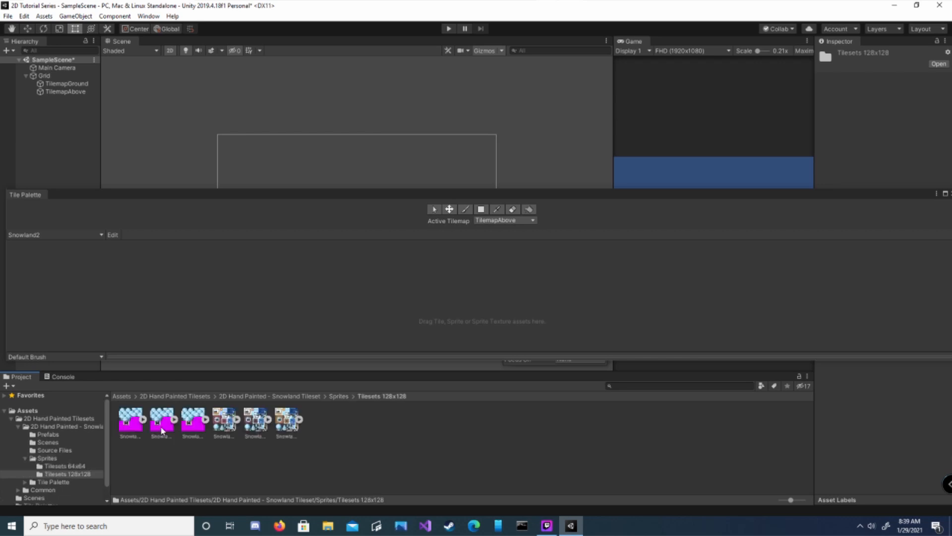
Add the fifth Snowland tileset texture to the Snowland2 palette, generating its tiles into the Assets/Tile Palettes folder.
click(257, 426)
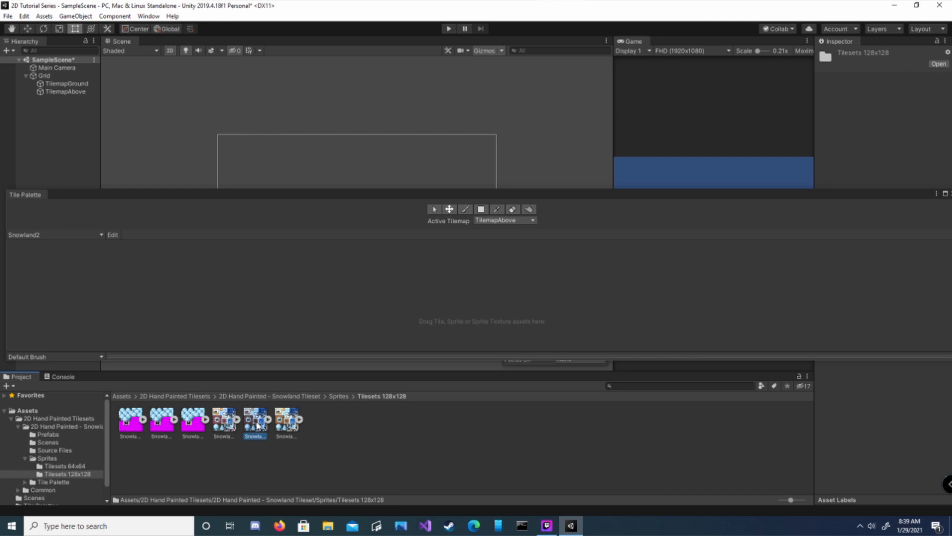
drag(257, 425, 445, 296)
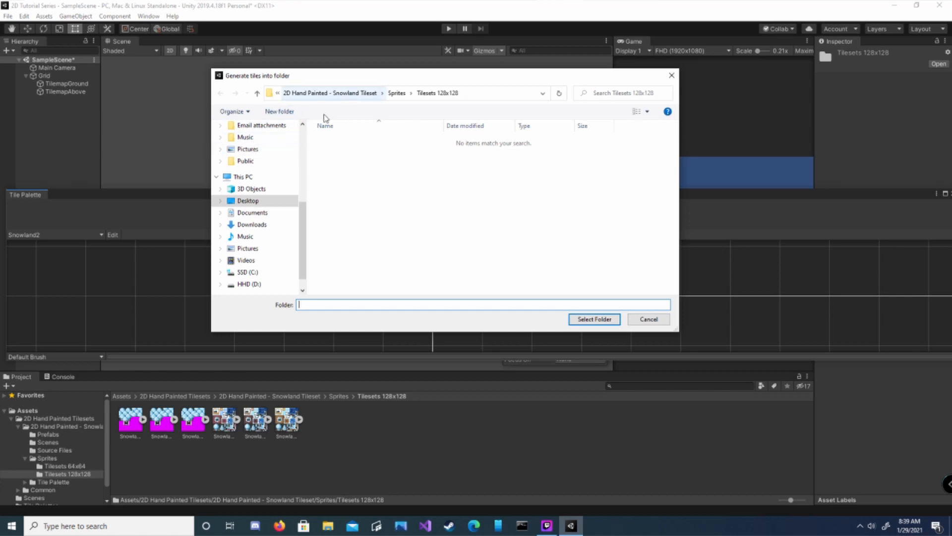
click(294, 99)
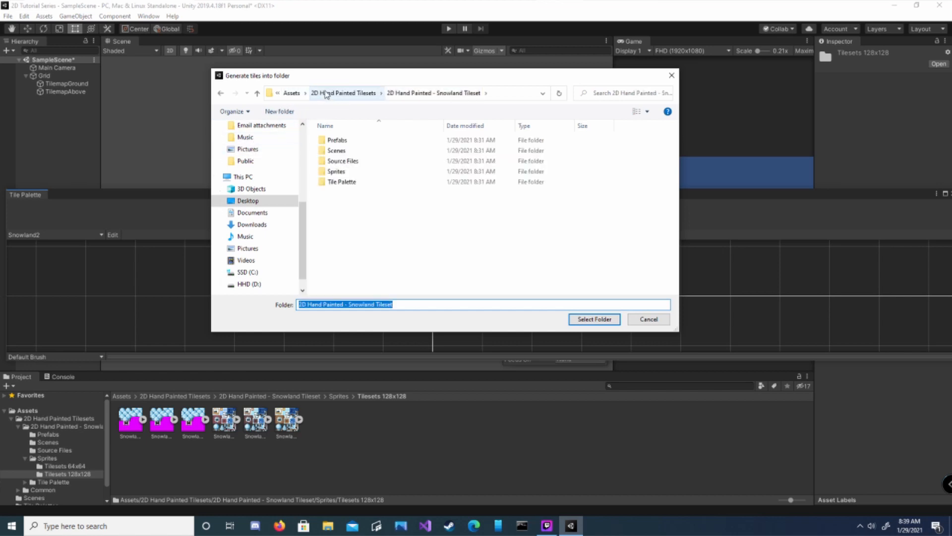
click(295, 97)
click(350, 163)
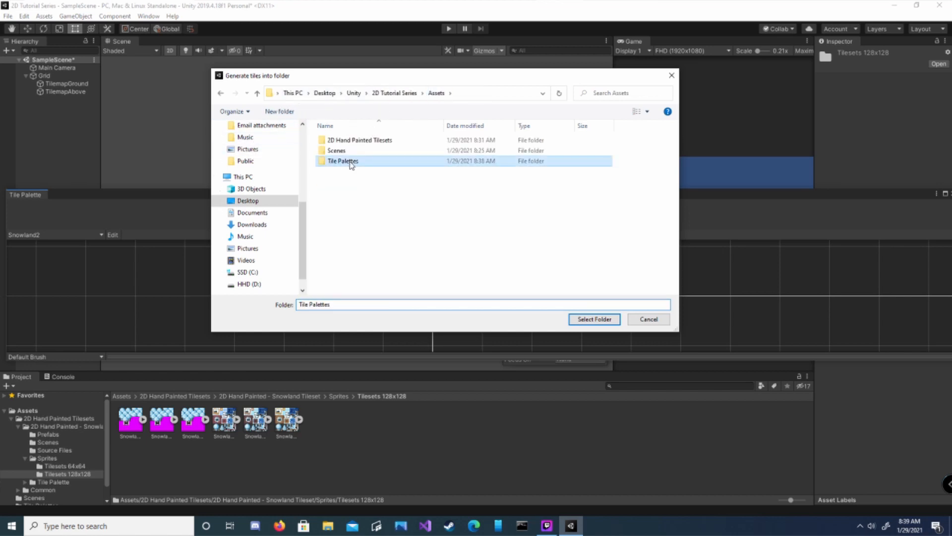
double_click(349, 161)
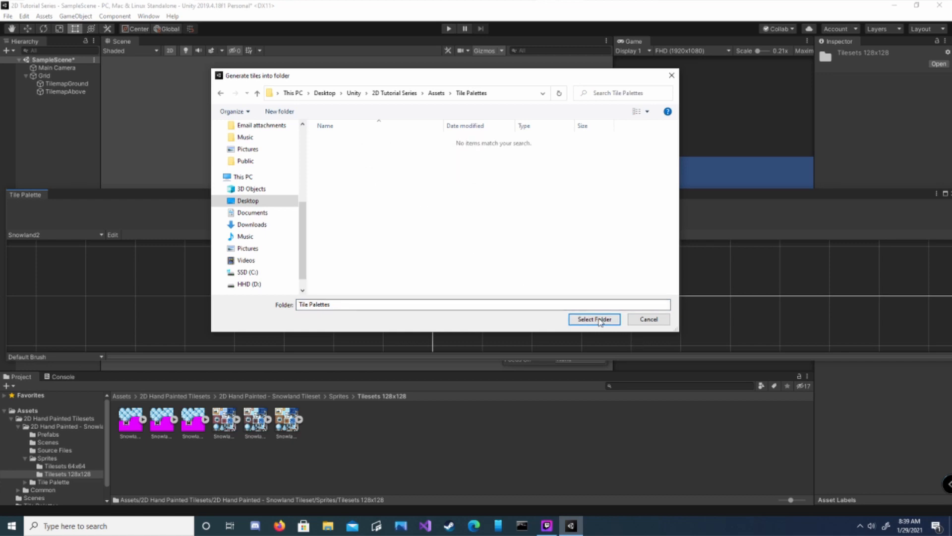
click(576, 319)
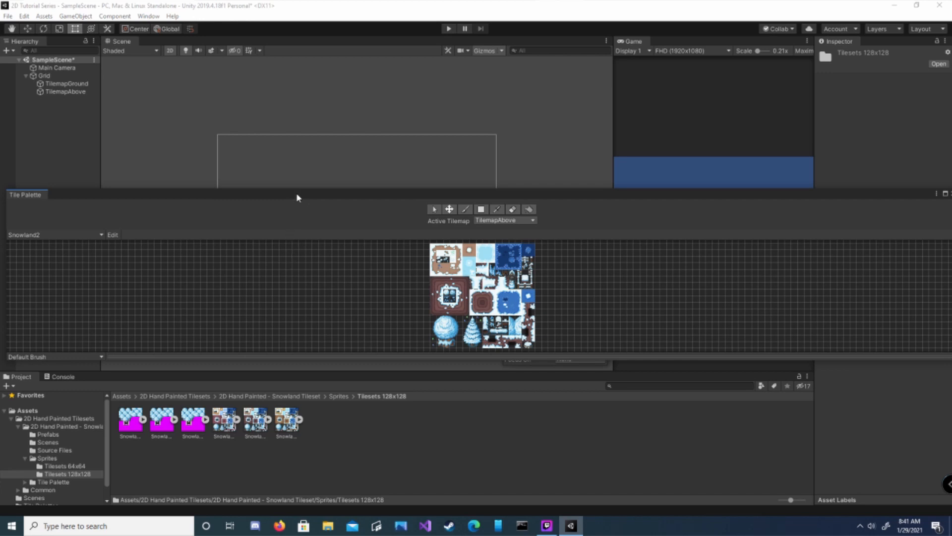
Place the Tile Palette window below the Scene view, then select TilemapGround and set the active tilemap to TilemapAbove.
drag(296, 193, 426, 311)
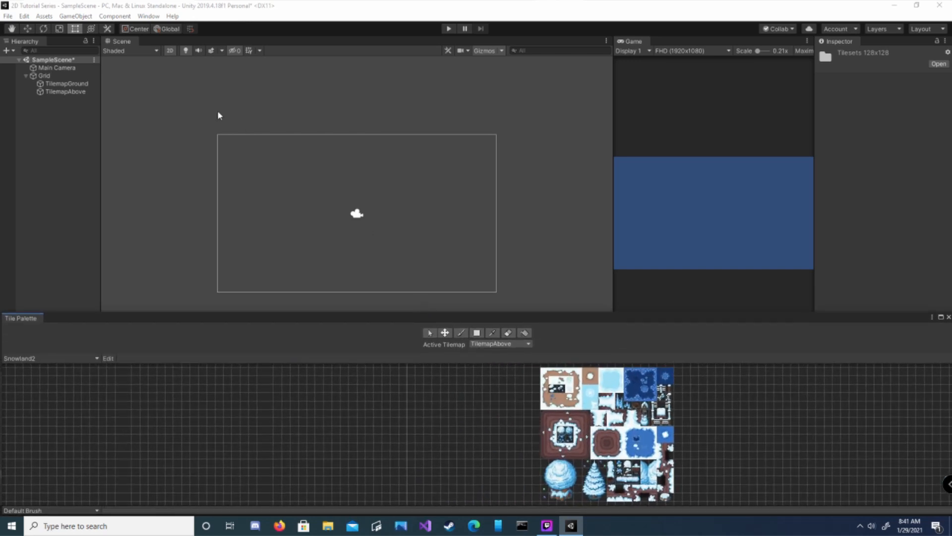
click(56, 84)
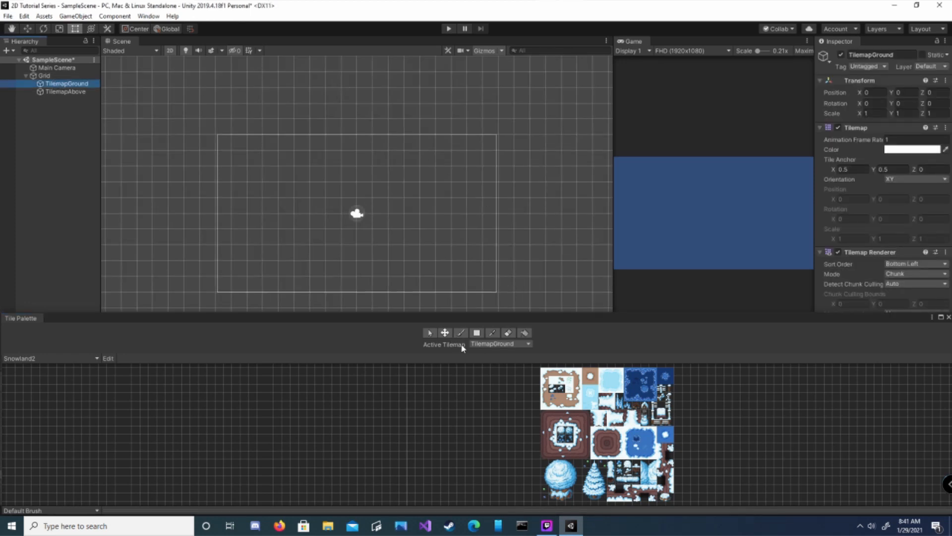
click(484, 345)
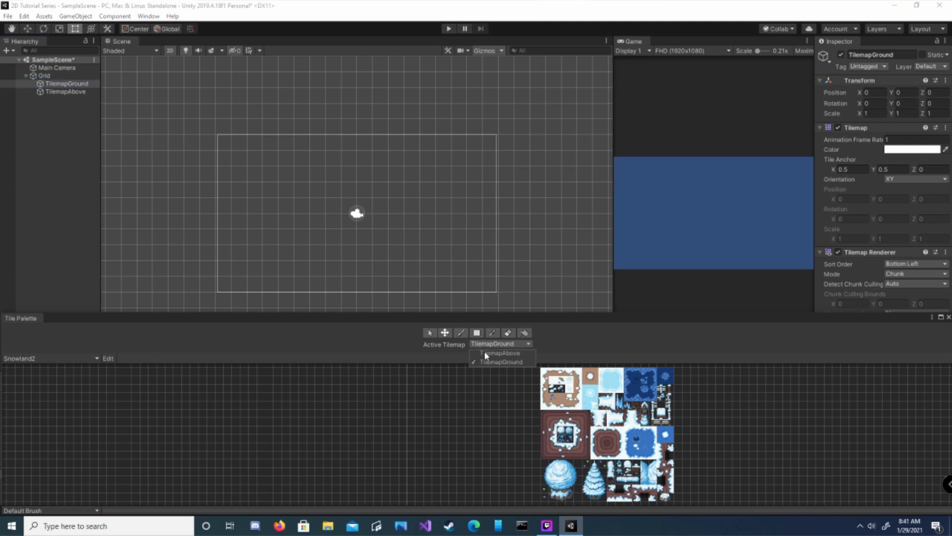
click(485, 353)
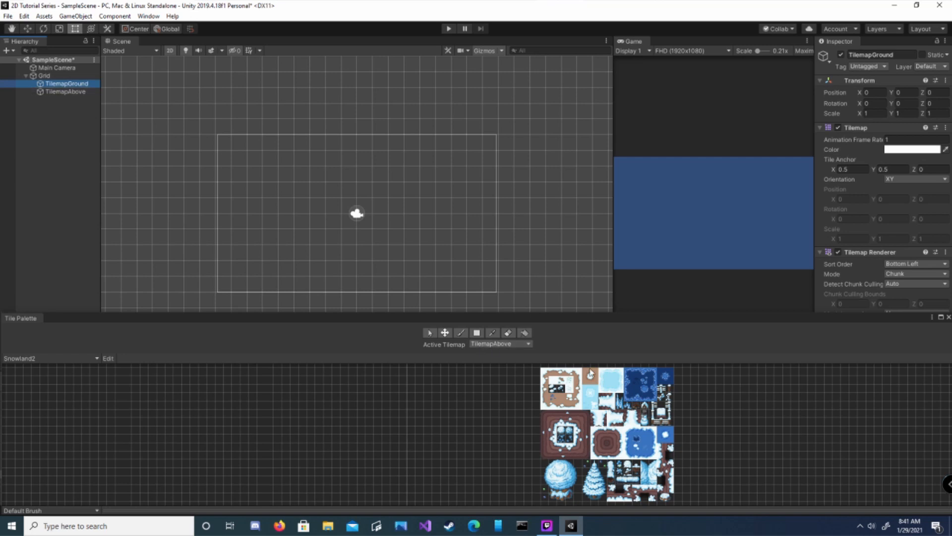
Paint a snow-corner tile on TilemapGround above the camera icon and replace it with a brown tile that has a small snow corner.
click(429, 334)
click(546, 375)
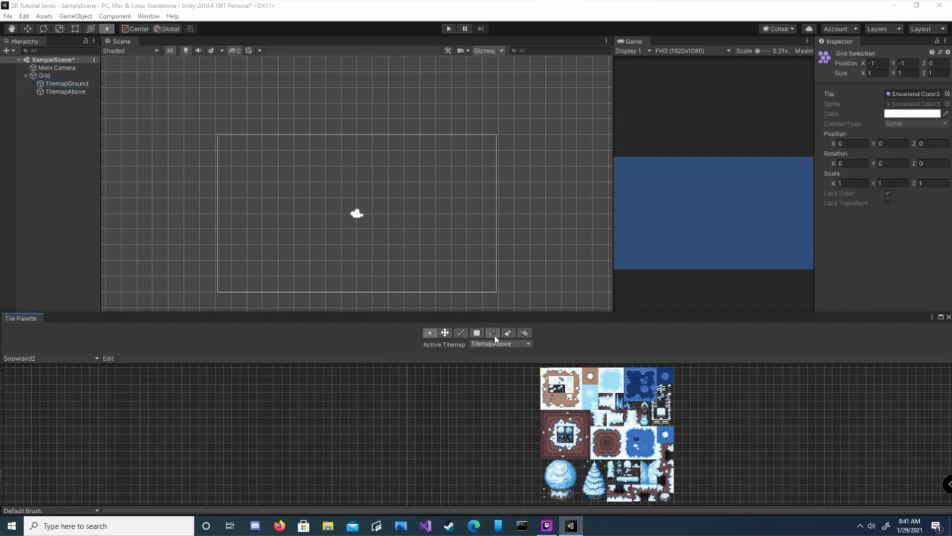
click(461, 332)
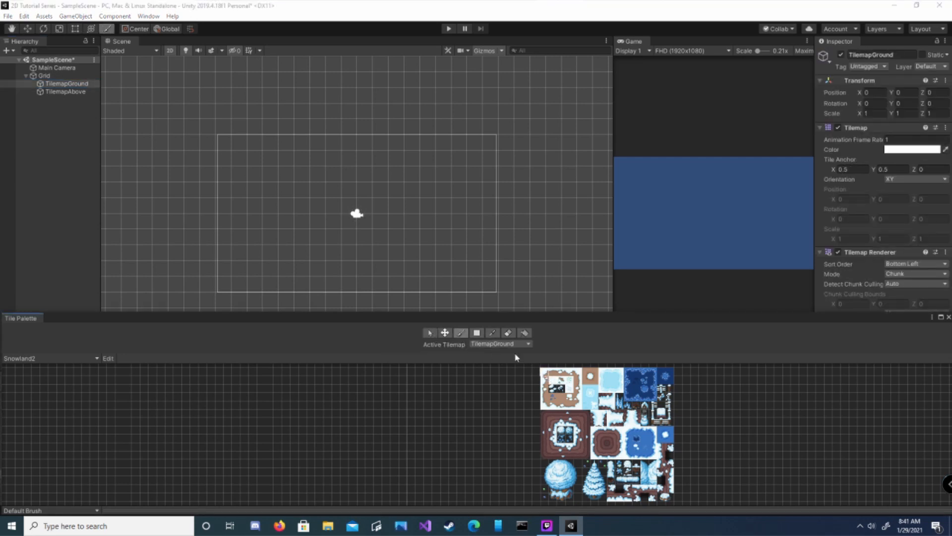
click(339, 190)
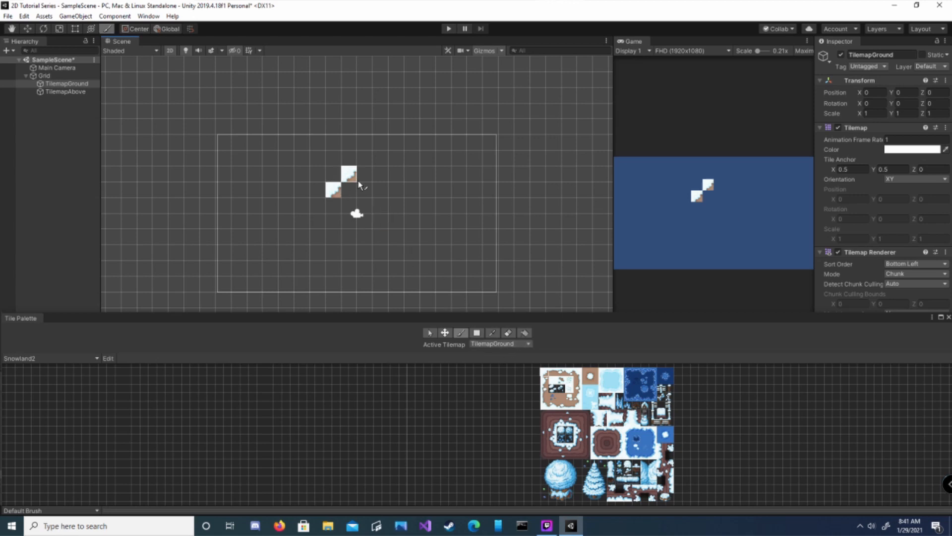
click(588, 375)
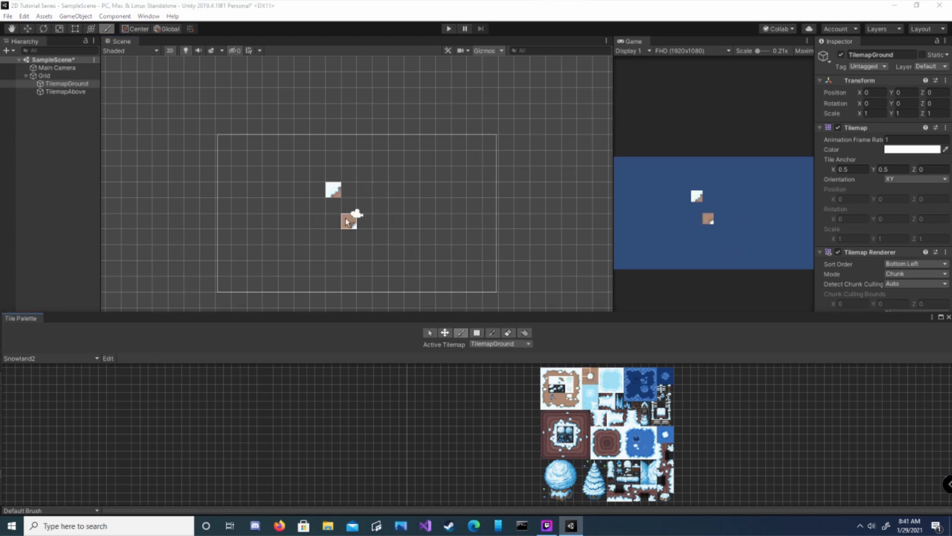
click(334, 191)
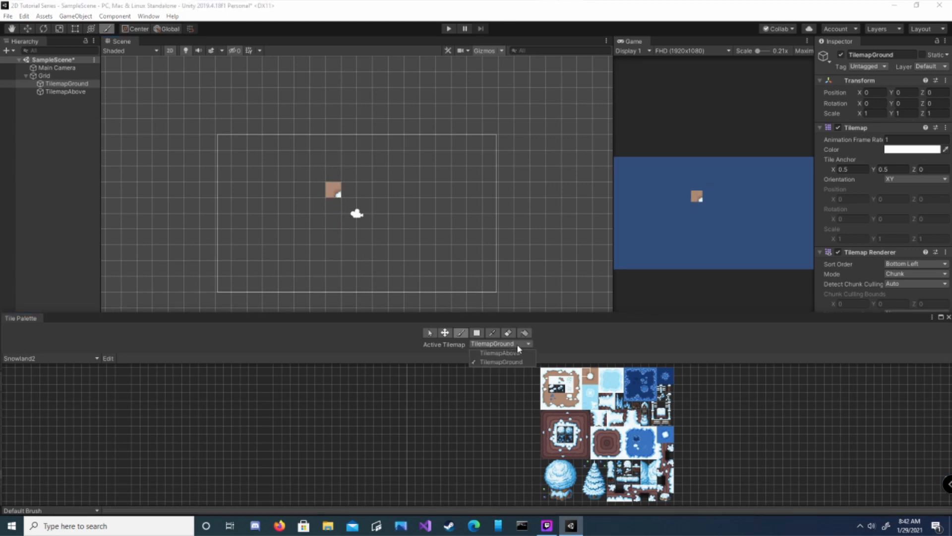
Make TilemapAbove the active tilemap and paint a patch of snow-corner tiles over the brown tile.
click(517, 344)
click(506, 362)
mouse_move(343, 205)
mouse_down()
mouse_move(357, 178)
mouse_move(345, 197)
mouse_move(324, 192)
mouse_up()
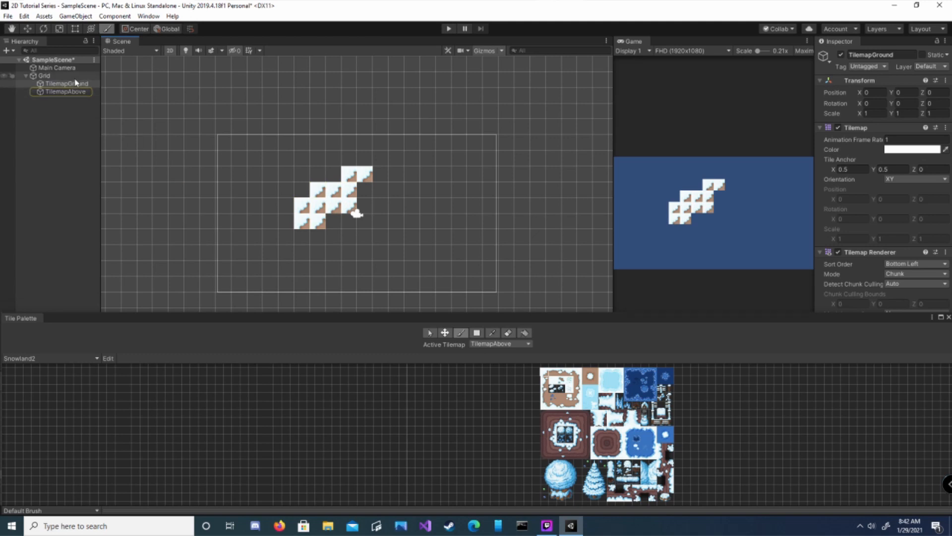
Shift TilemapAbove along X to about 4.53 to expose the ground layer, and undo the shift.
click(65, 92)
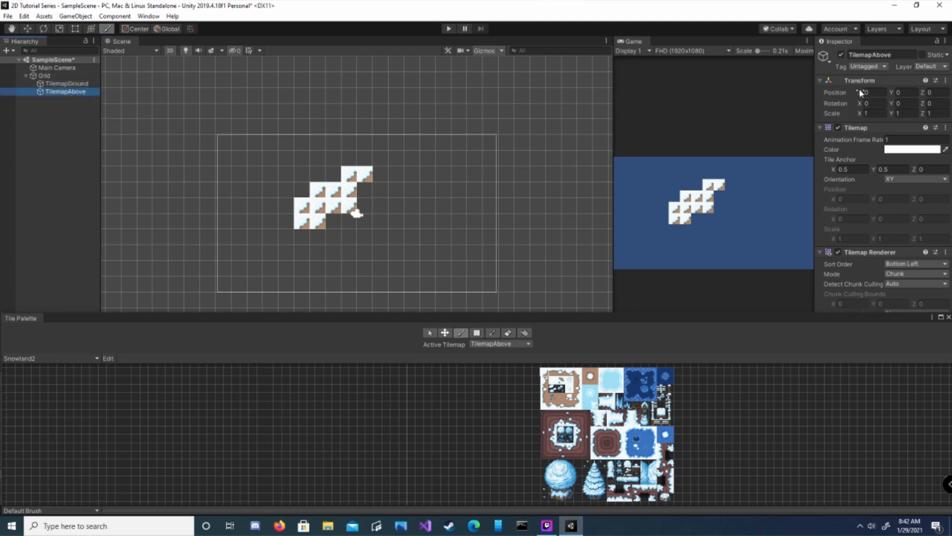
drag(859, 92, 938, 92)
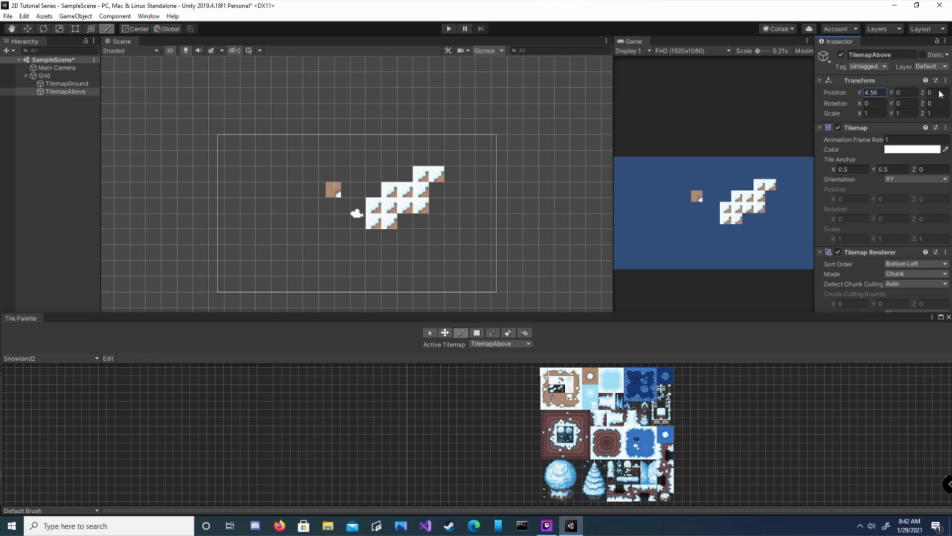
drag(941, 93, 925, 93)
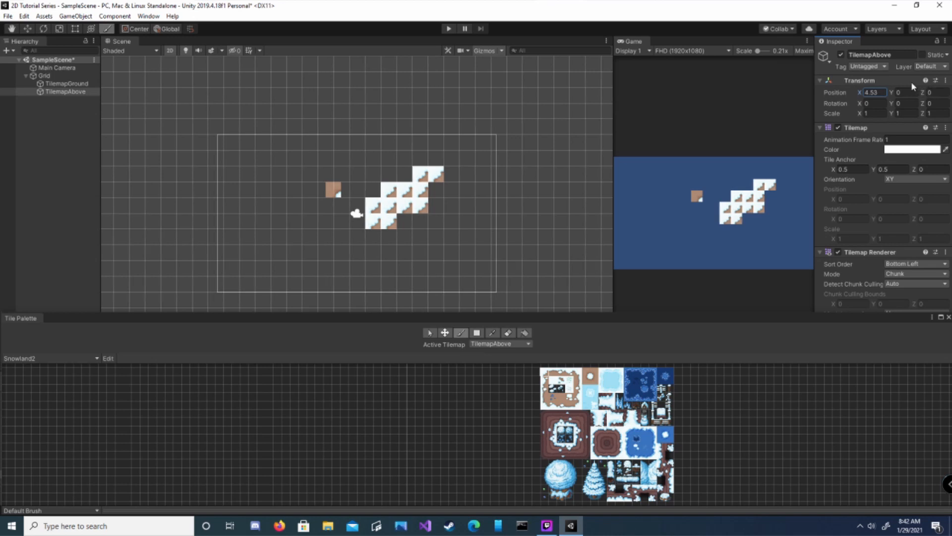
key(ctrl+z)
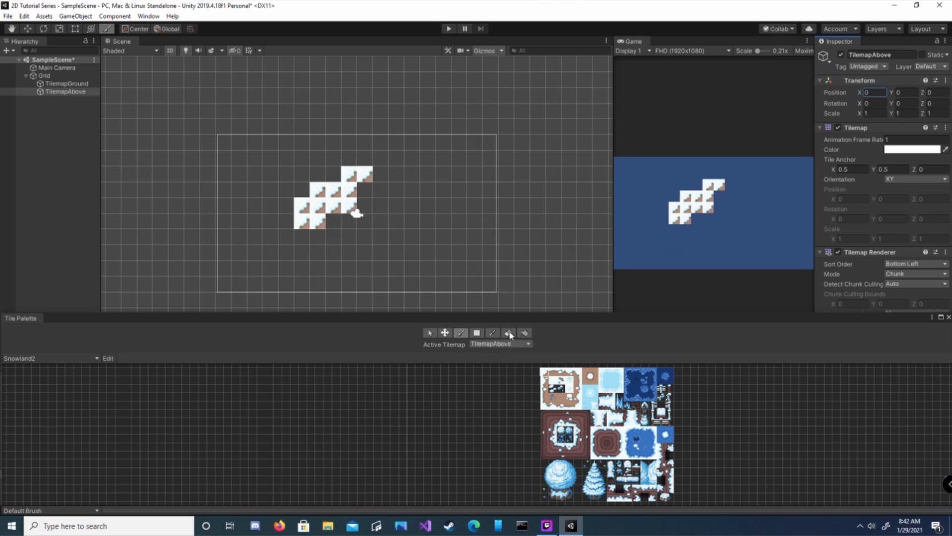
Erase the snow-corner tiles from TilemapAbove and make TilemapGround the active tilemap.
click(510, 335)
mouse_move(367, 174)
mouse_down()
mouse_move(350, 174)
mouse_move(329, 208)
mouse_move(320, 193)
mouse_move(302, 216)
mouse_move(300, 204)
mouse_up()
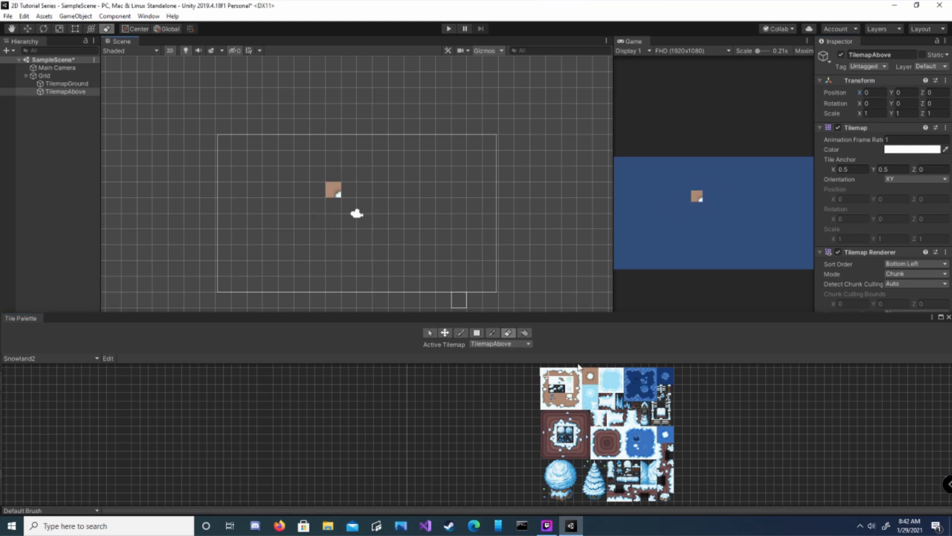
click(512, 344)
click(498, 362)
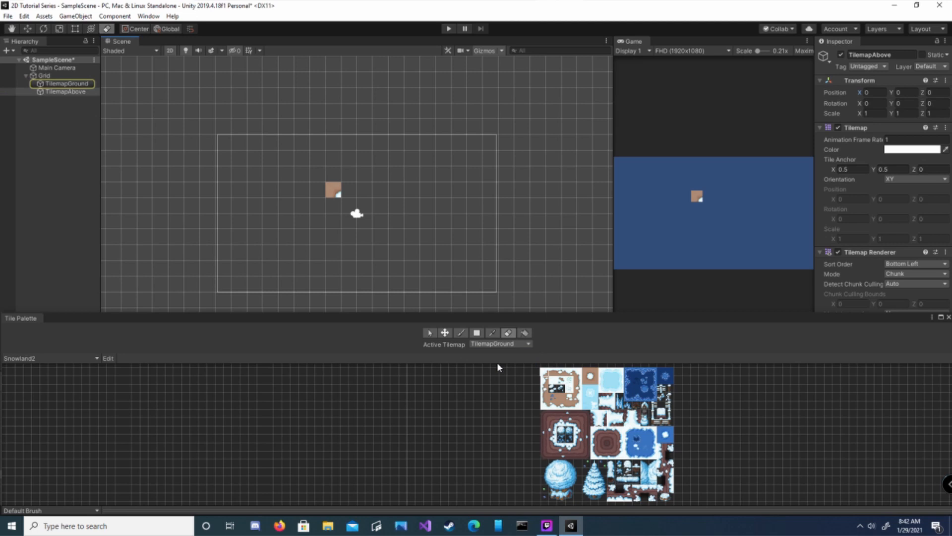
Select the brown tile painted on TilemapGround and move it two cells to the right.
click(430, 333)
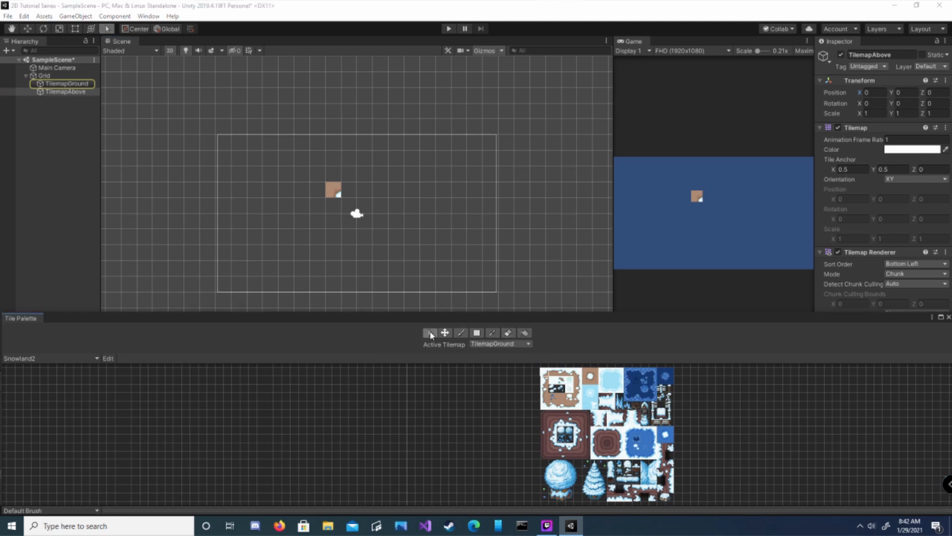
click(548, 378)
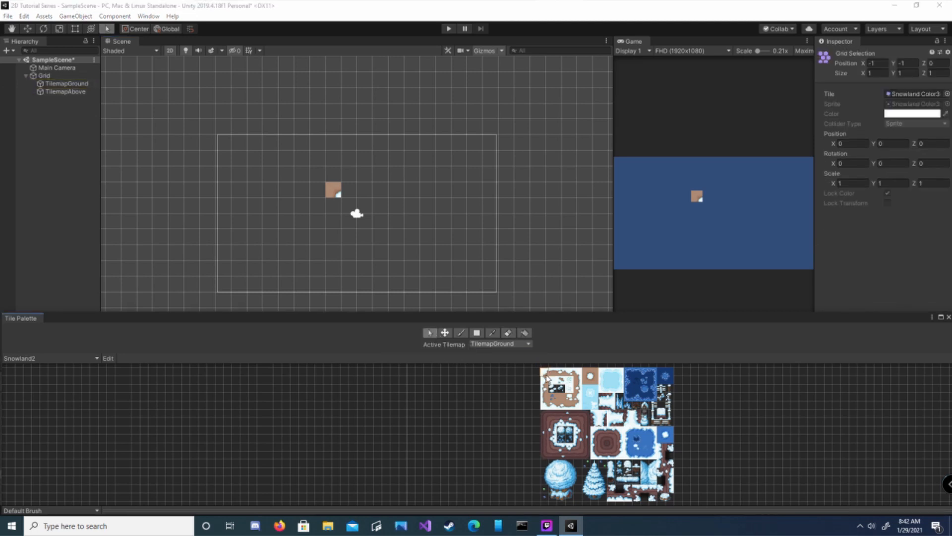
click(334, 192)
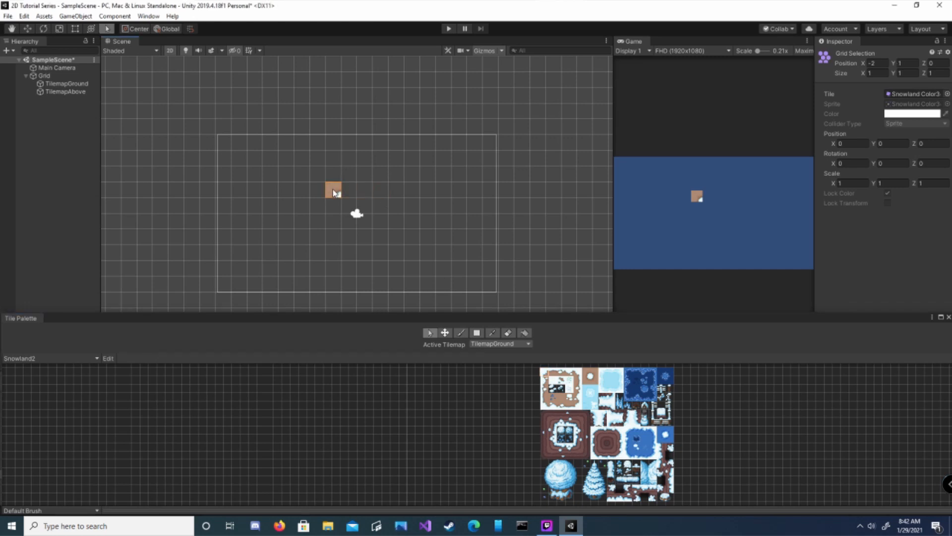
click(445, 335)
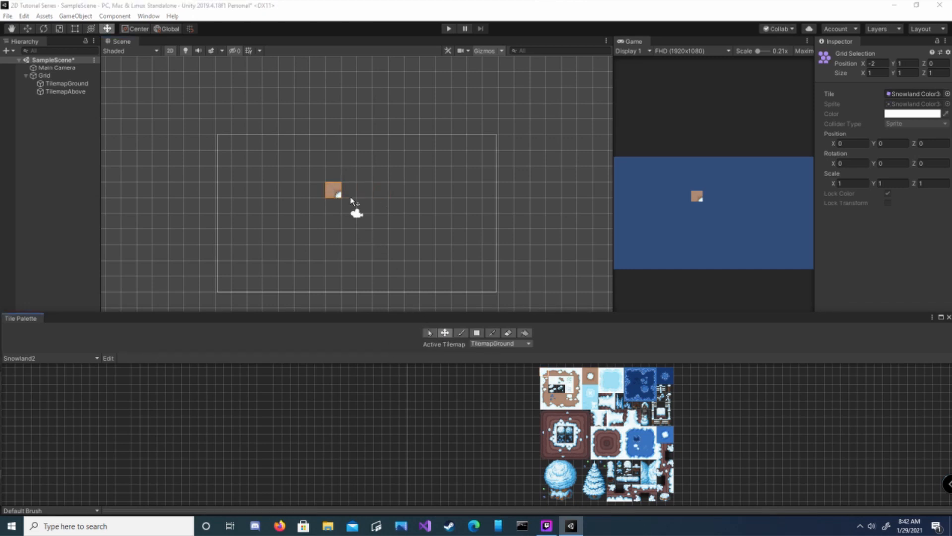
mouse_move(360, 196)
mouse_down()
mouse_move(374, 241)
mouse_move(331, 204)
mouse_move(359, 213)
mouse_move(385, 194)
mouse_move(375, 205)
mouse_move(367, 198)
mouse_up()
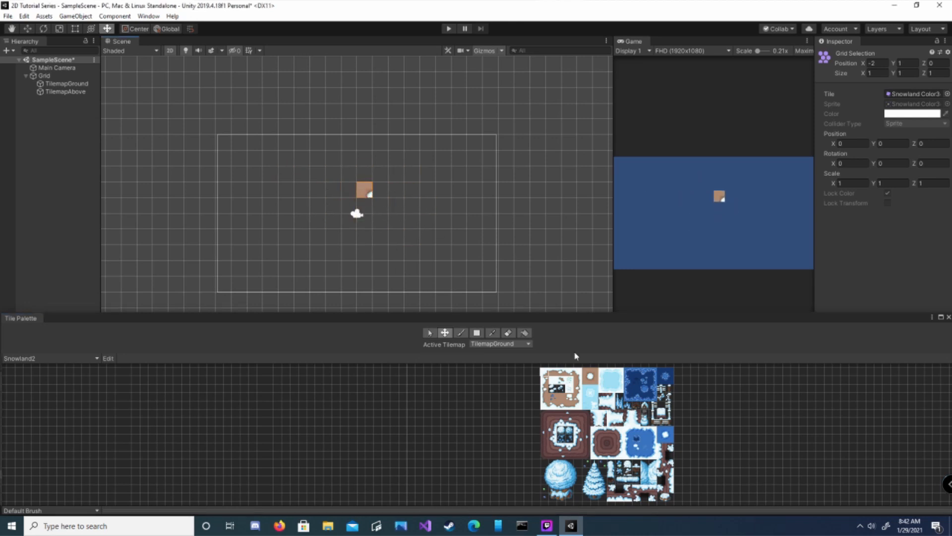
Paint a freehand patch of plain brown tiles on TilemapAbove and fill a separate box of 6 by 7 brown tiles.
click(461, 333)
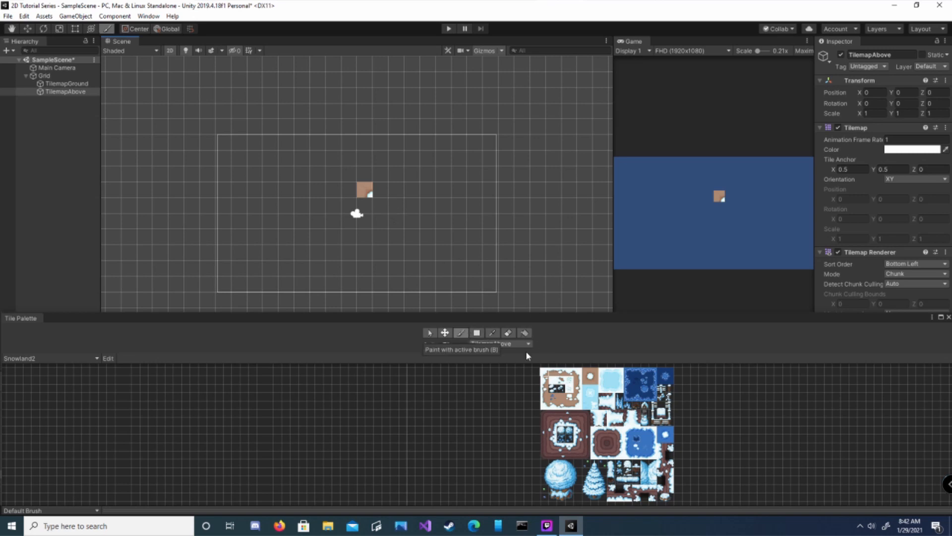
click(559, 396)
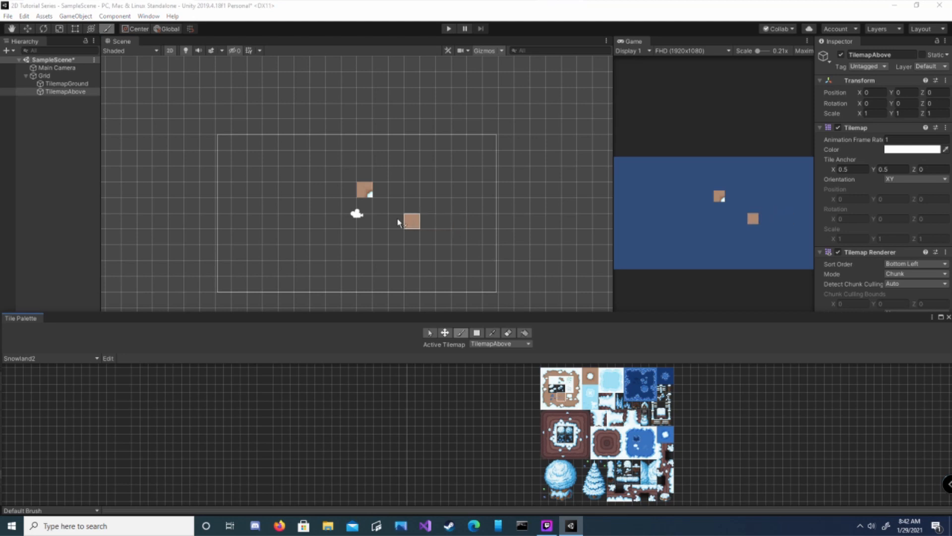
mouse_move(372, 209)
mouse_down()
mouse_move(401, 223)
mouse_move(350, 240)
mouse_move(421, 241)
mouse_up()
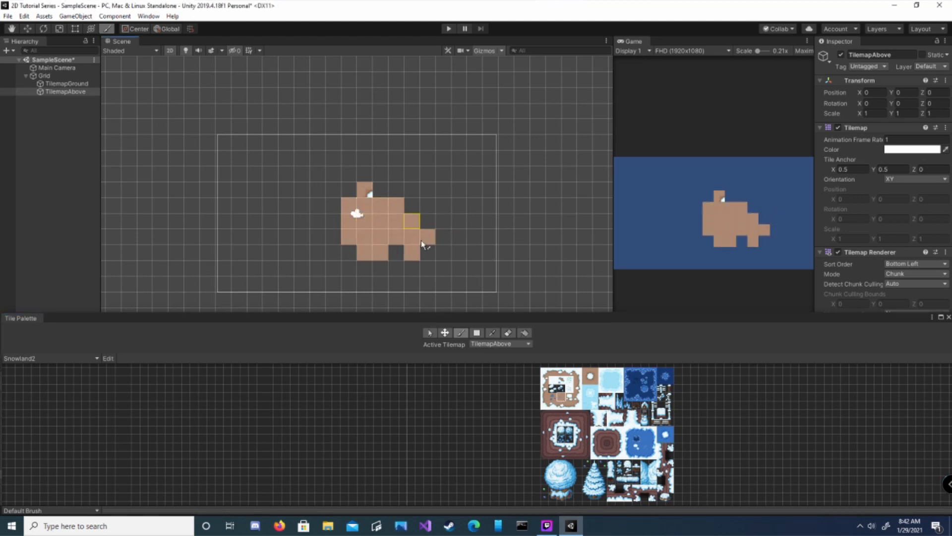
click(477, 333)
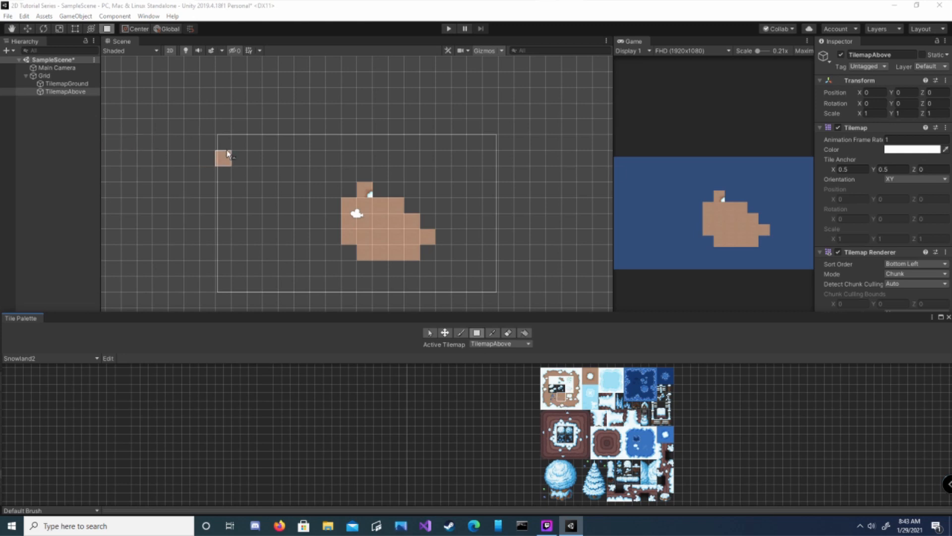
drag(223, 143, 308, 242)
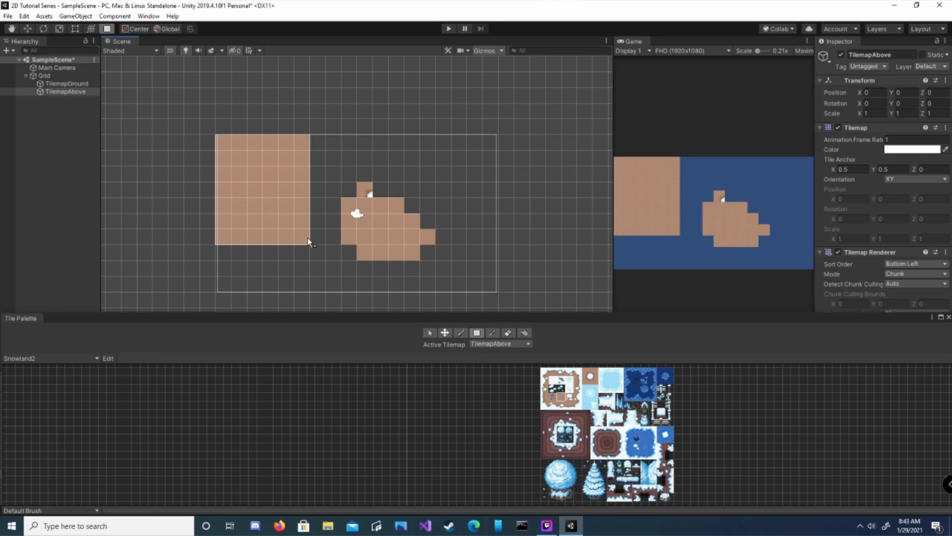
Paint one brown-and-snow edge tile on TilemapAbove, then sample a plain brown tile with the picker and paint it nearby.
click(496, 337)
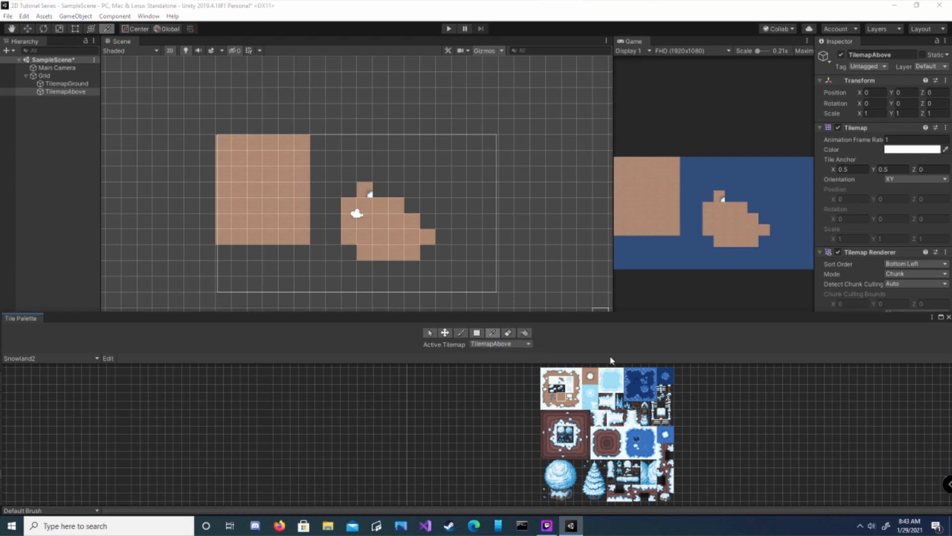
key(t)
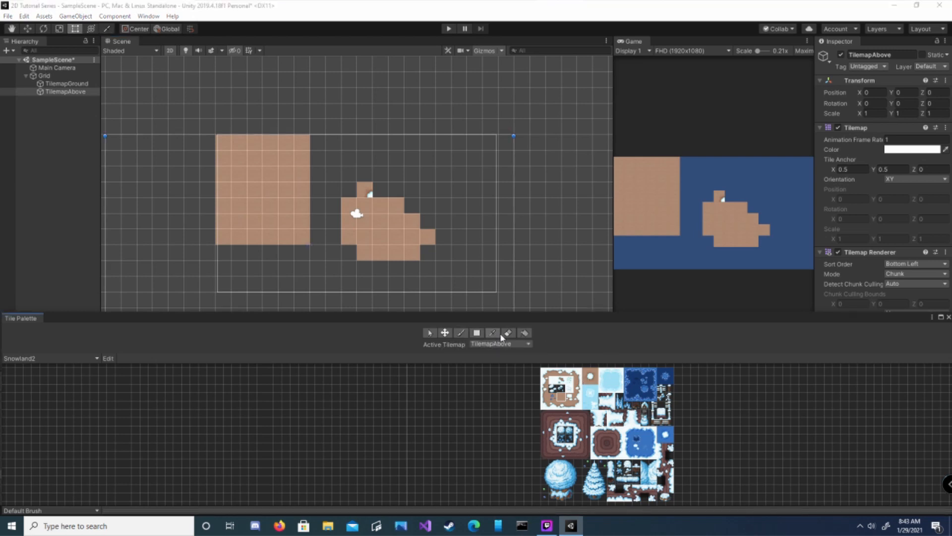
click(578, 386)
click(458, 158)
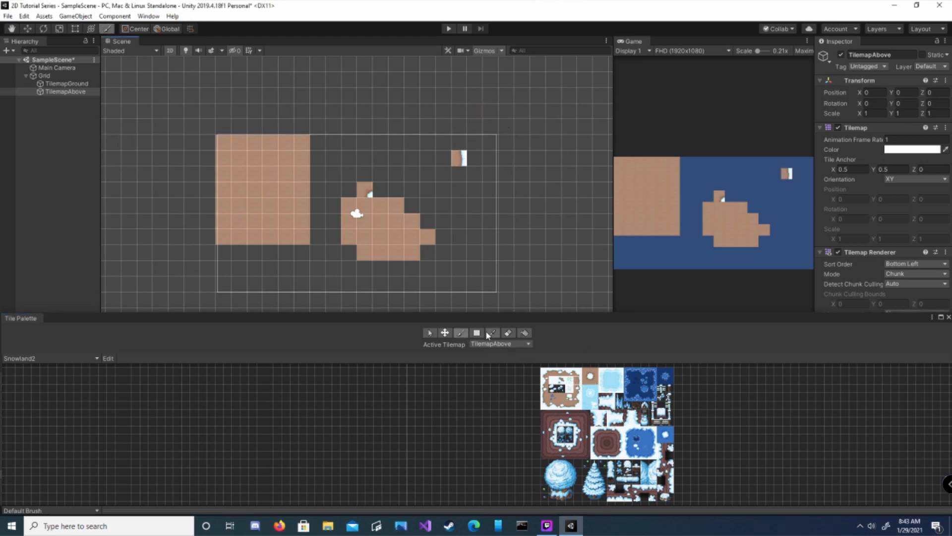
click(425, 175)
click(415, 178)
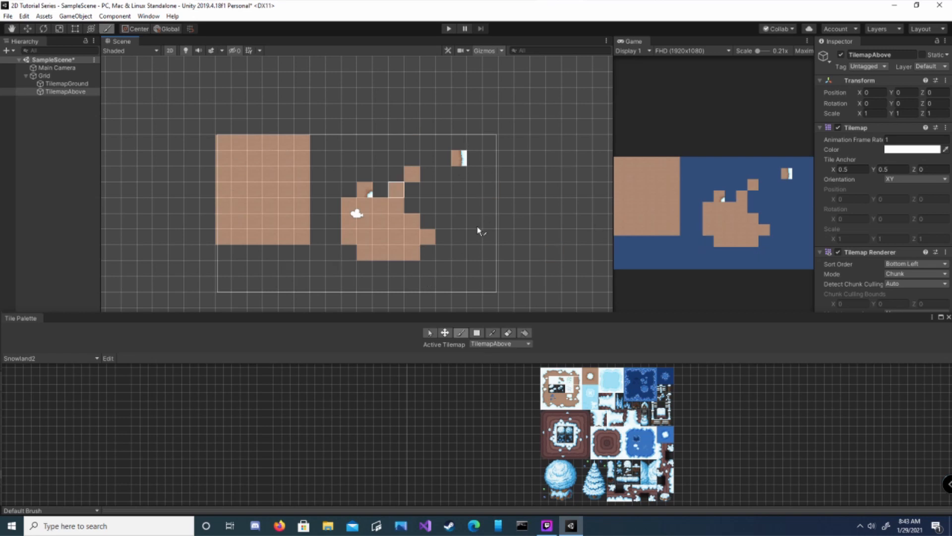
Erase the edge tile, the freehand patch and the filled brown box from TilemapAbove.
click(508, 332)
click(460, 158)
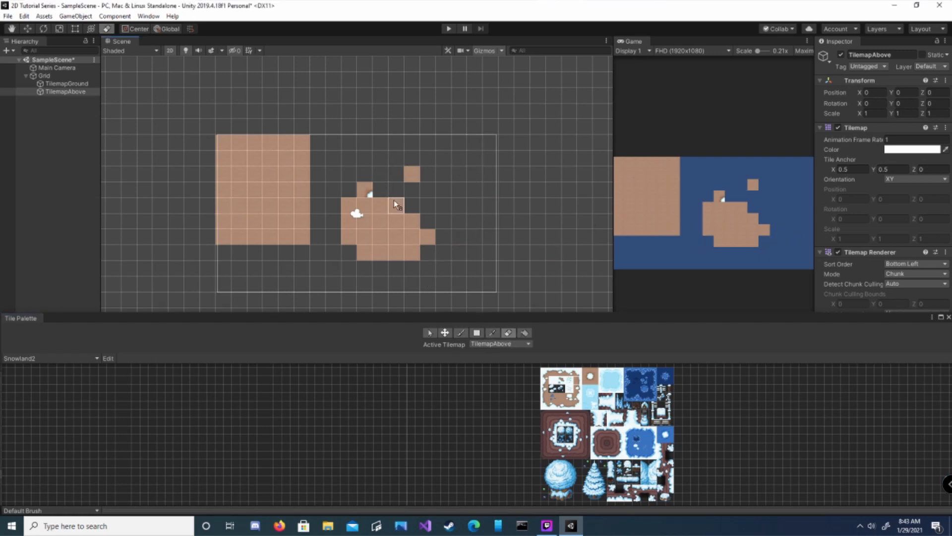
mouse_move(397, 203)
mouse_down()
mouse_move(409, 234)
mouse_move(439, 234)
mouse_move(348, 253)
mouse_move(354, 211)
mouse_move(301, 251)
mouse_move(292, 141)
mouse_move(270, 238)
mouse_move(268, 145)
mouse_move(317, 144)
mouse_move(254, 157)
mouse_move(251, 236)
mouse_move(226, 144)
mouse_move(222, 235)
mouse_up()
Lay out dark blue corner and edge tiles along the camera frame as an L-shaped border, and make TilemapGround the active tilemap.
click(525, 332)
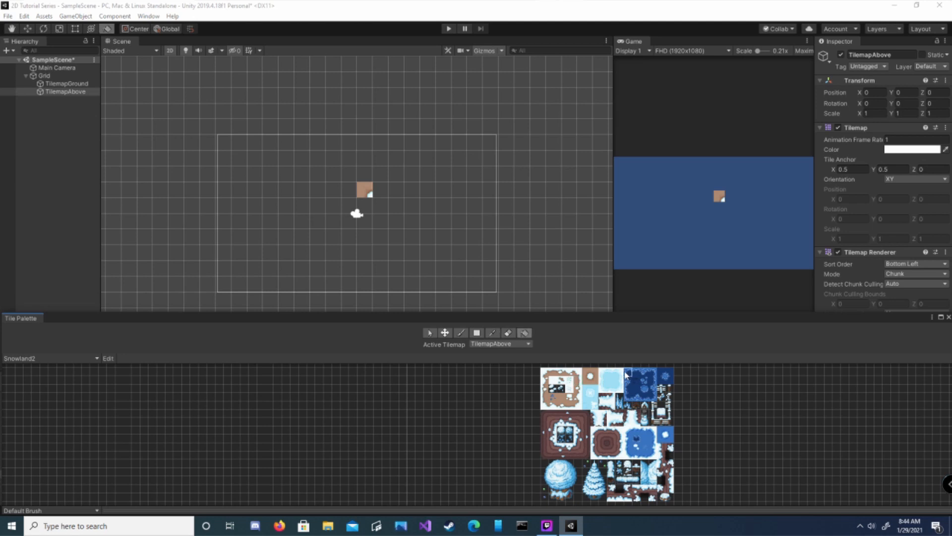
click(233, 286)
click(501, 344)
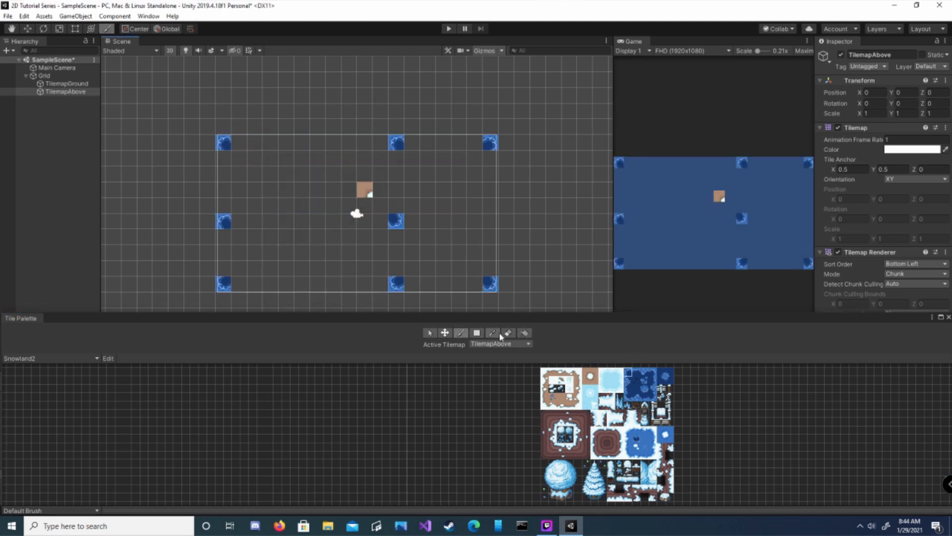
click(496, 353)
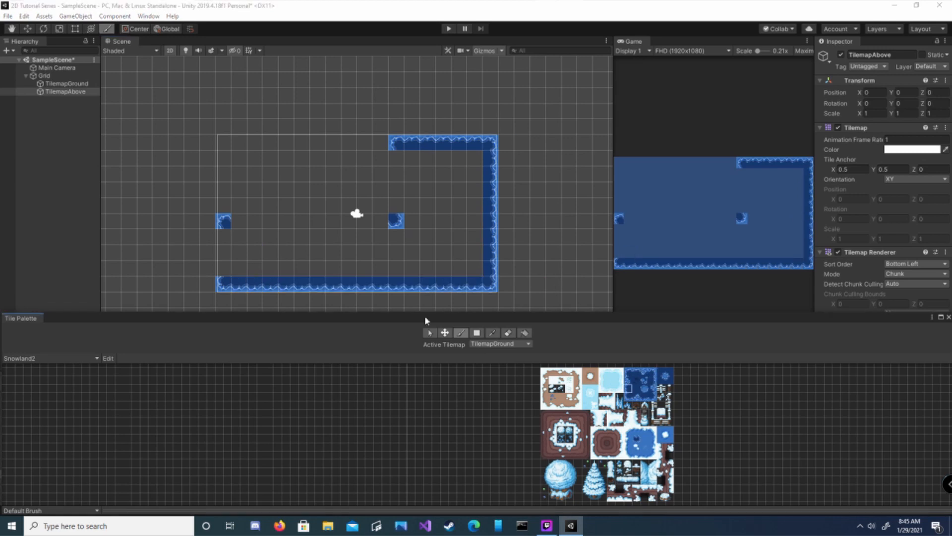
Flood-fill the area outside the L-shaped border with the dark blue corner tile.
click(525, 332)
click(546, 297)
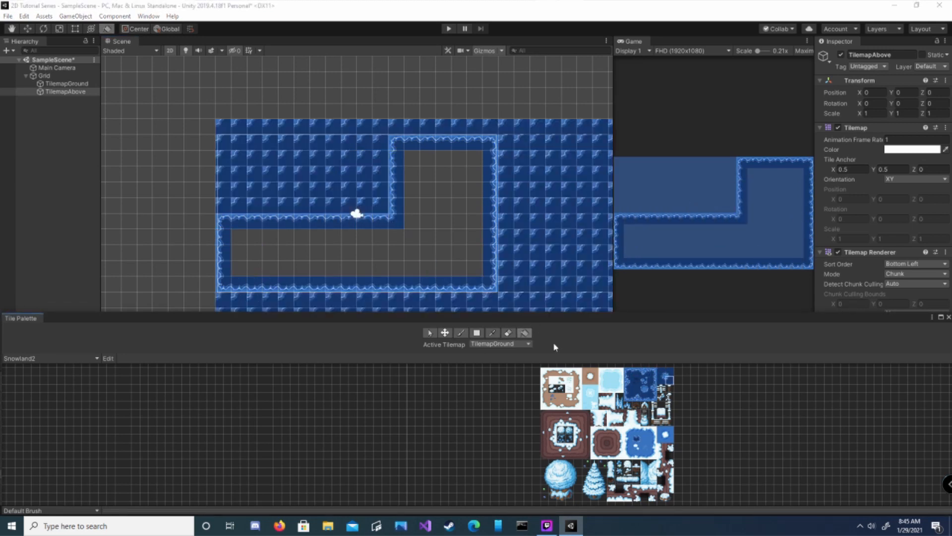
Flood-fill the inside of the L-shaped border with plain dark blue, and frame the empty rectangle beside it with brown-and-snow edge tiles.
click(636, 391)
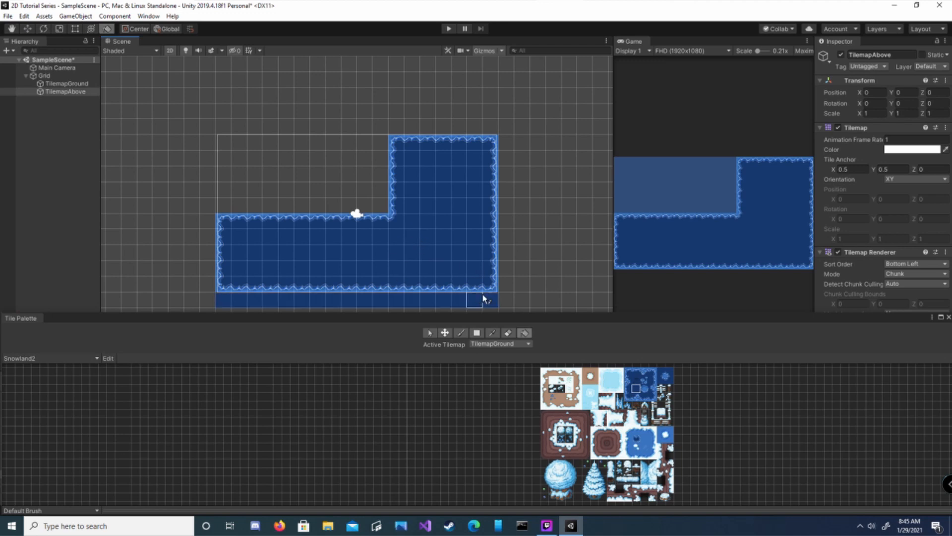
key(b)
drag(239, 142, 364, 142)
click(223, 206)
click(381, 206)
drag(239, 206, 365, 206)
Flood-fill the brown-and-snow frame with the plain brown tile and place a row of five snowmen inside it.
click(525, 333)
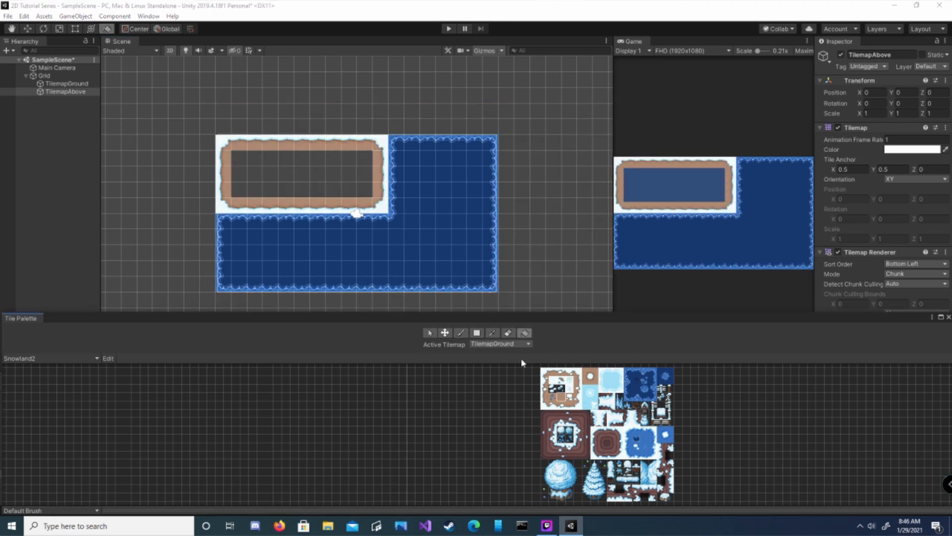
click(302, 174)
click(365, 182)
Place three snowy pine trees along the brown area's upper edge on TilemapAbove, and erase stray tiles beside the first tree's top.
drag(588, 464, 602, 497)
click(255, 143)
click(302, 142)
click(349, 143)
click(508, 333)
click(486, 396)
click(509, 332)
click(270, 95)
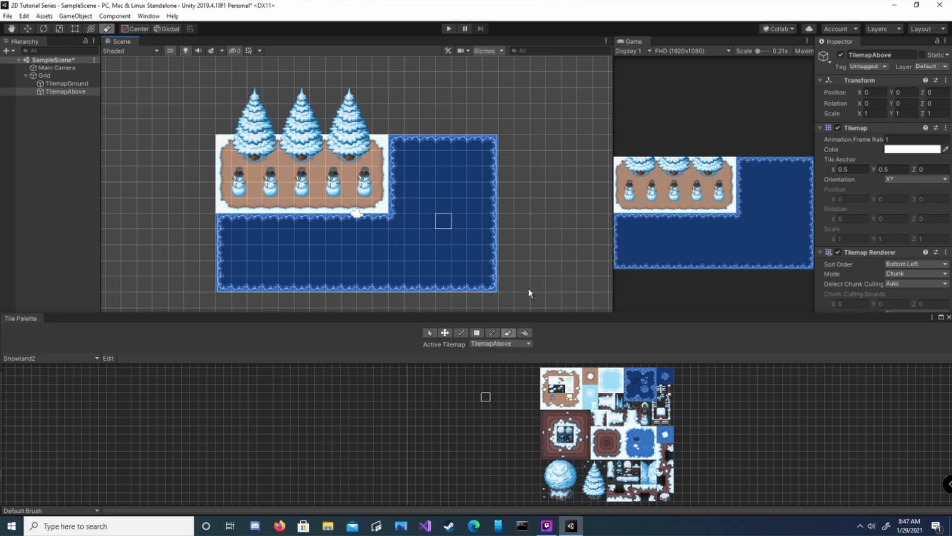
Try painting a snowman on the dark blue area with TilemapGround as the active tilemap.
click(528, 344)
click(516, 362)
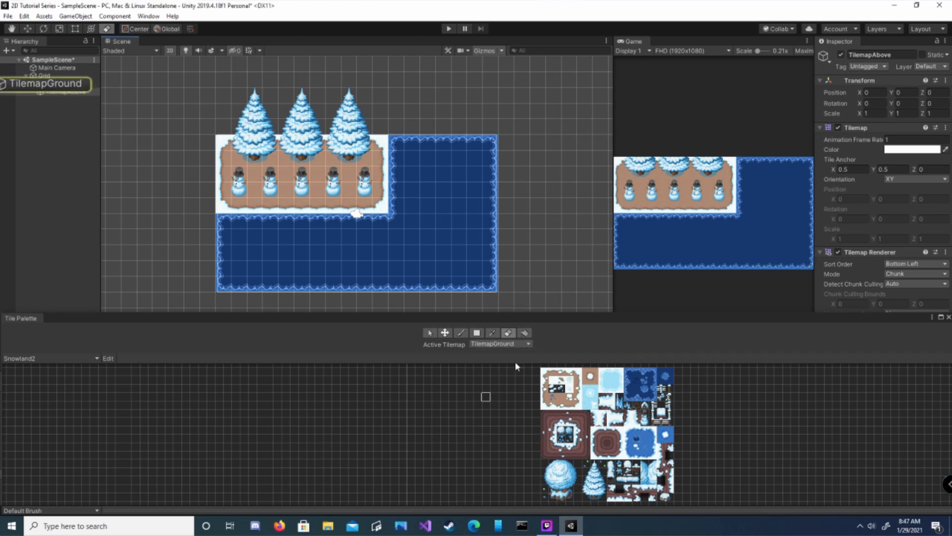
click(492, 333)
click(646, 419)
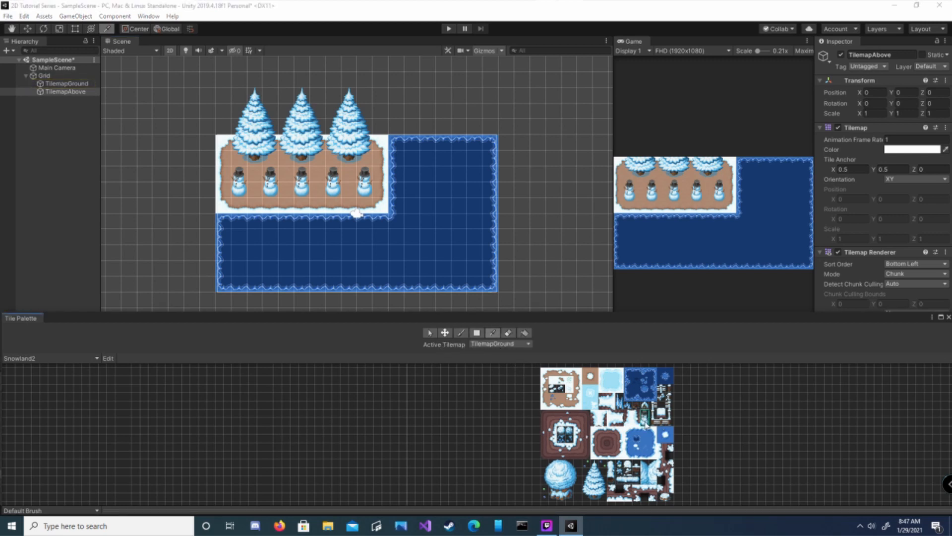
click(477, 263)
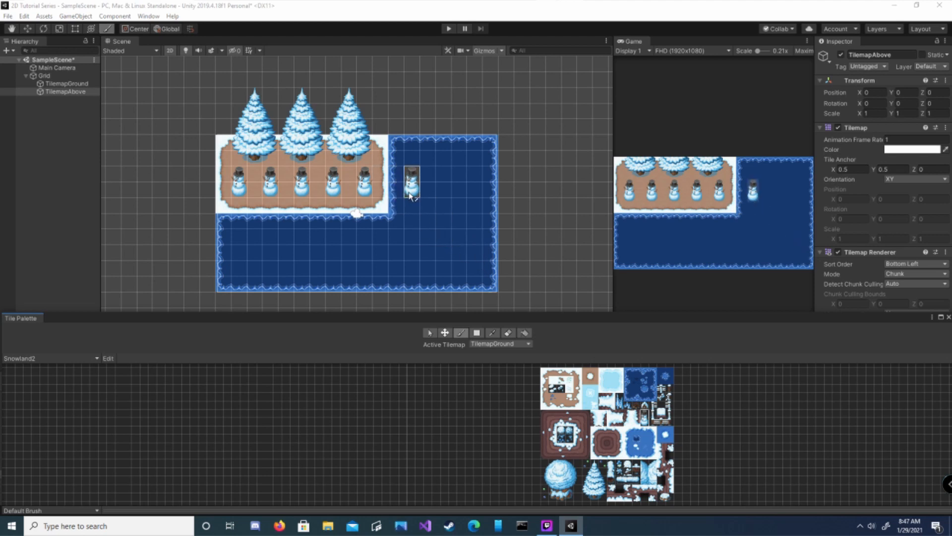
click(516, 344)
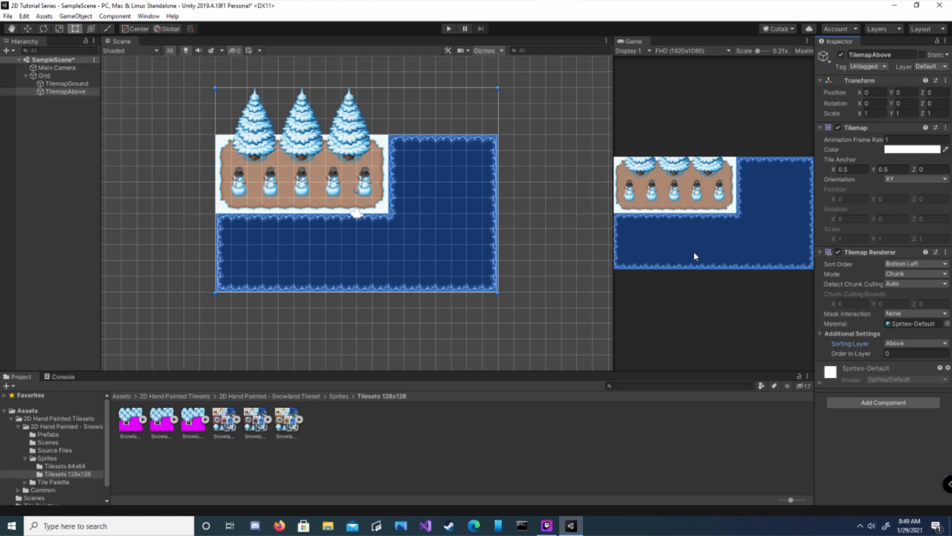
Set the sorting layer of TilemapAbove to Default and add a Tilemap Collider 2D component to it.
click(944, 343)
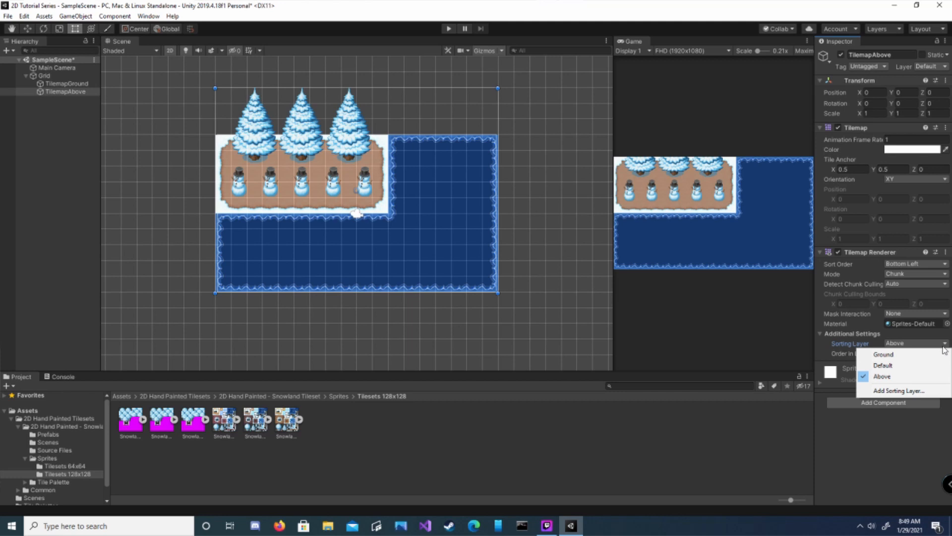
click(899, 367)
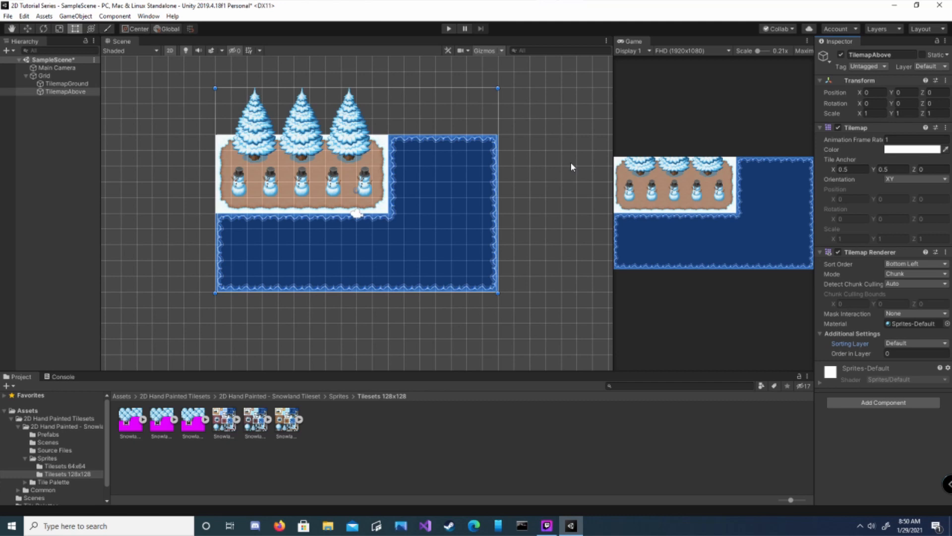
click(839, 403)
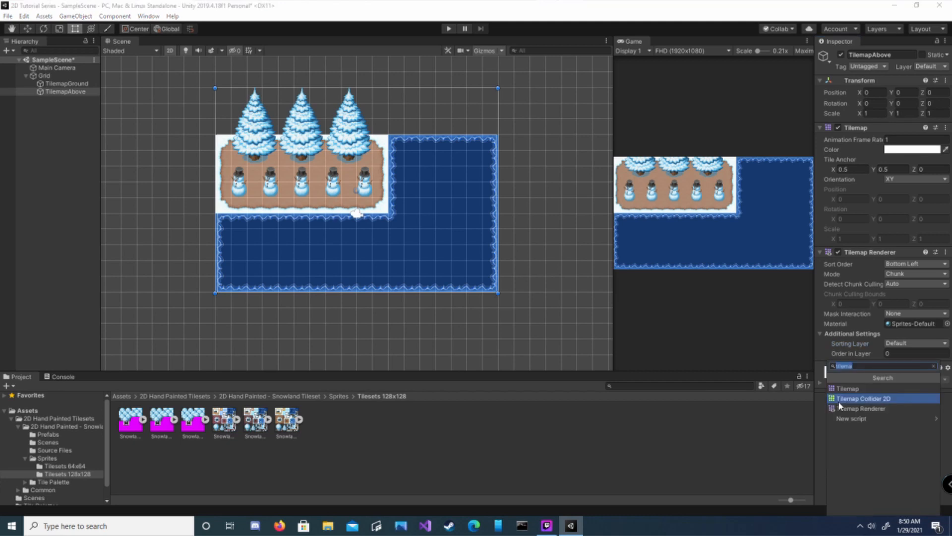
click(876, 400)
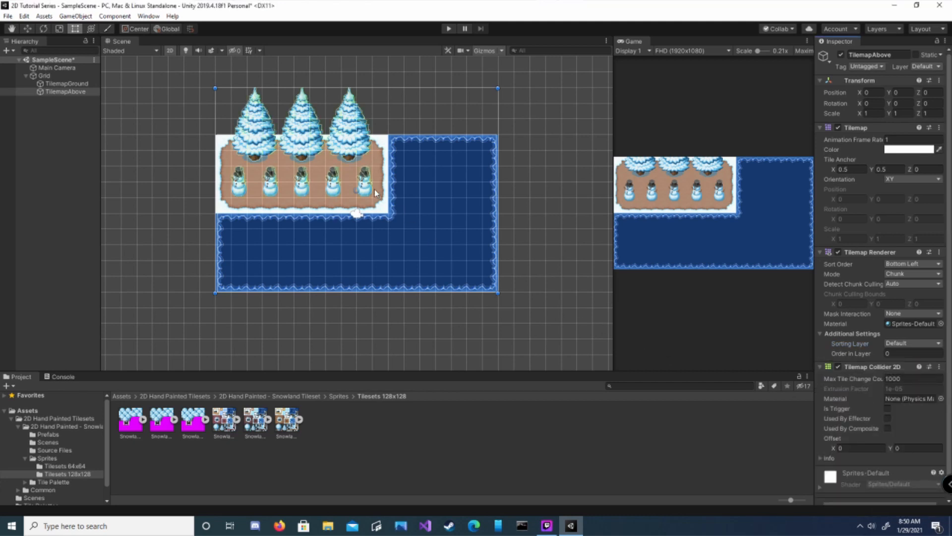
Examine the collider outlines around the trees and snowmen up close, then frame the whole tilemap and collapse the Tilemap Collider 2D settings.
scroll(374, 190, up, 1)
scroll(374, 190, up, 3)
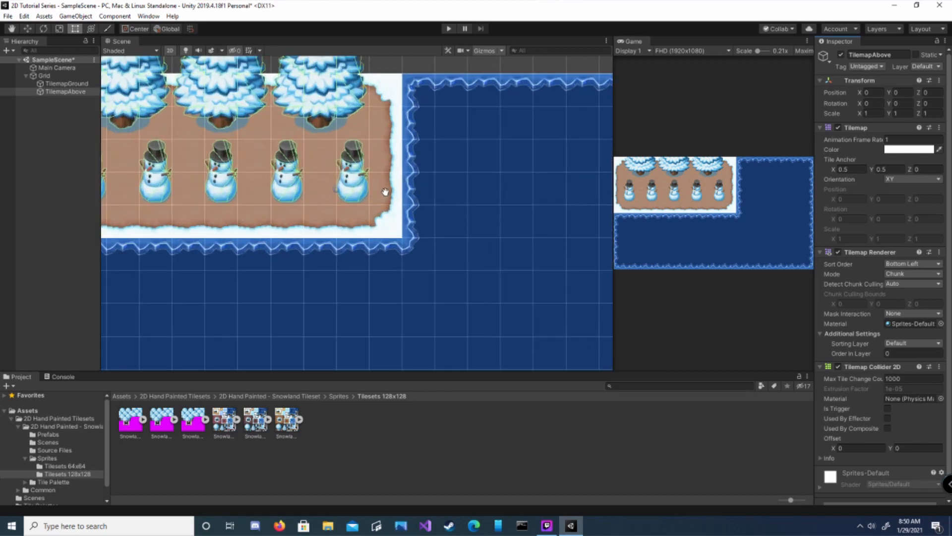
middle_drag(395, 221, 439, 228)
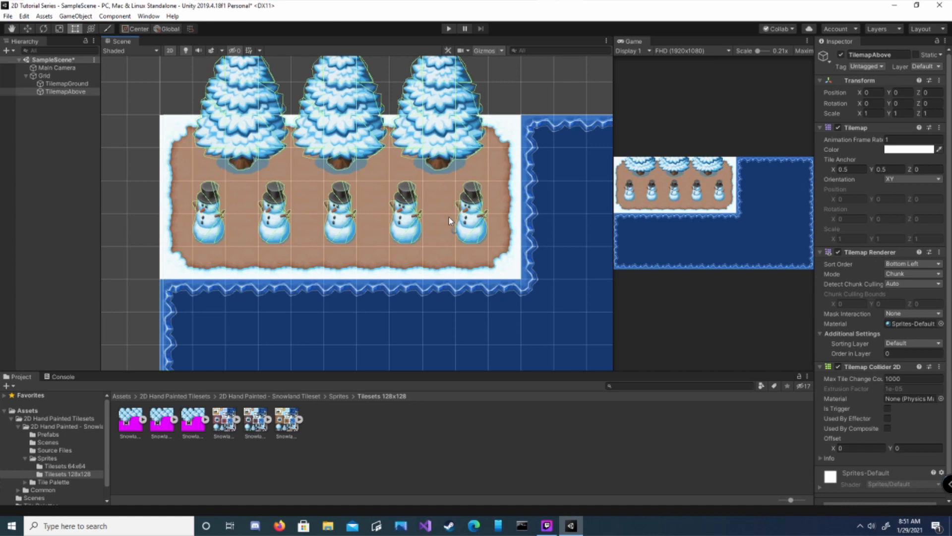
key(f)
click(827, 367)
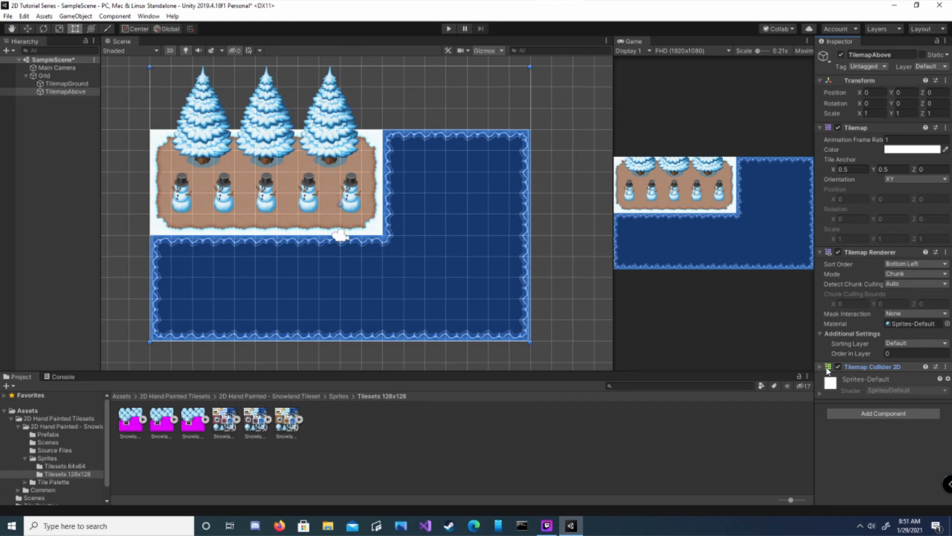